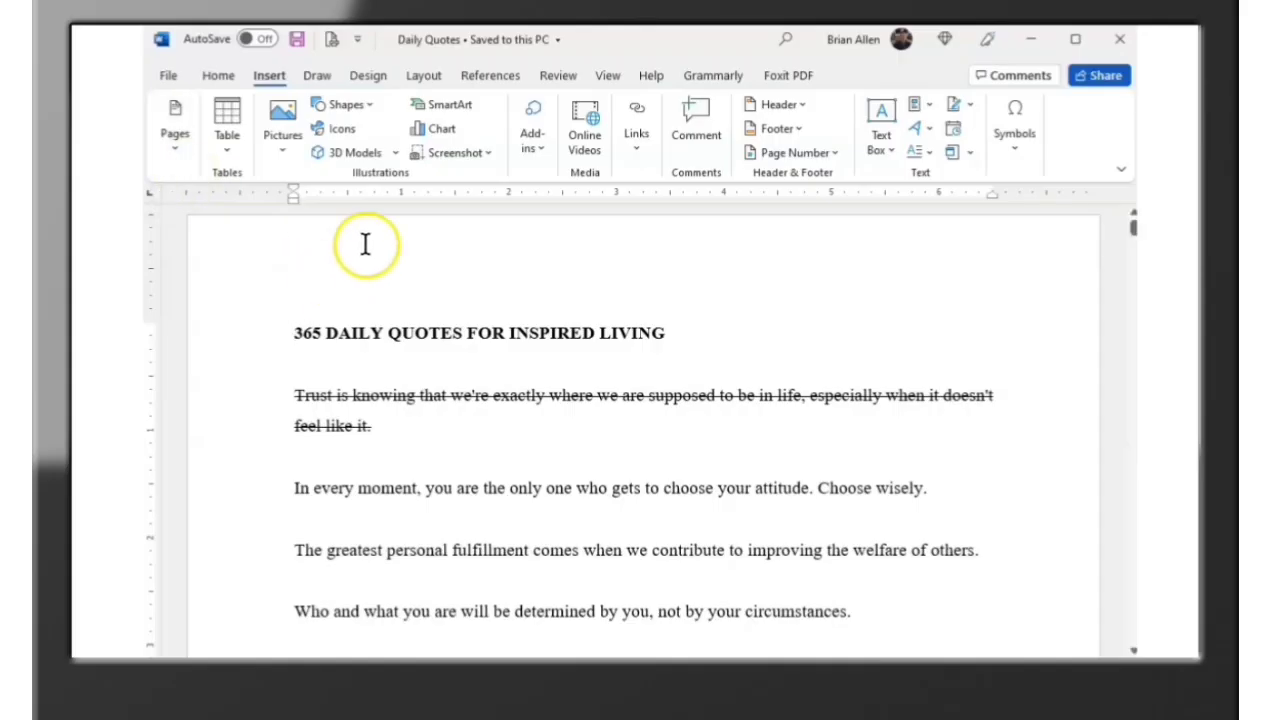
- Open the page header briefly, then return to the body and place the cursor below the first quote
double_click(258, 238)
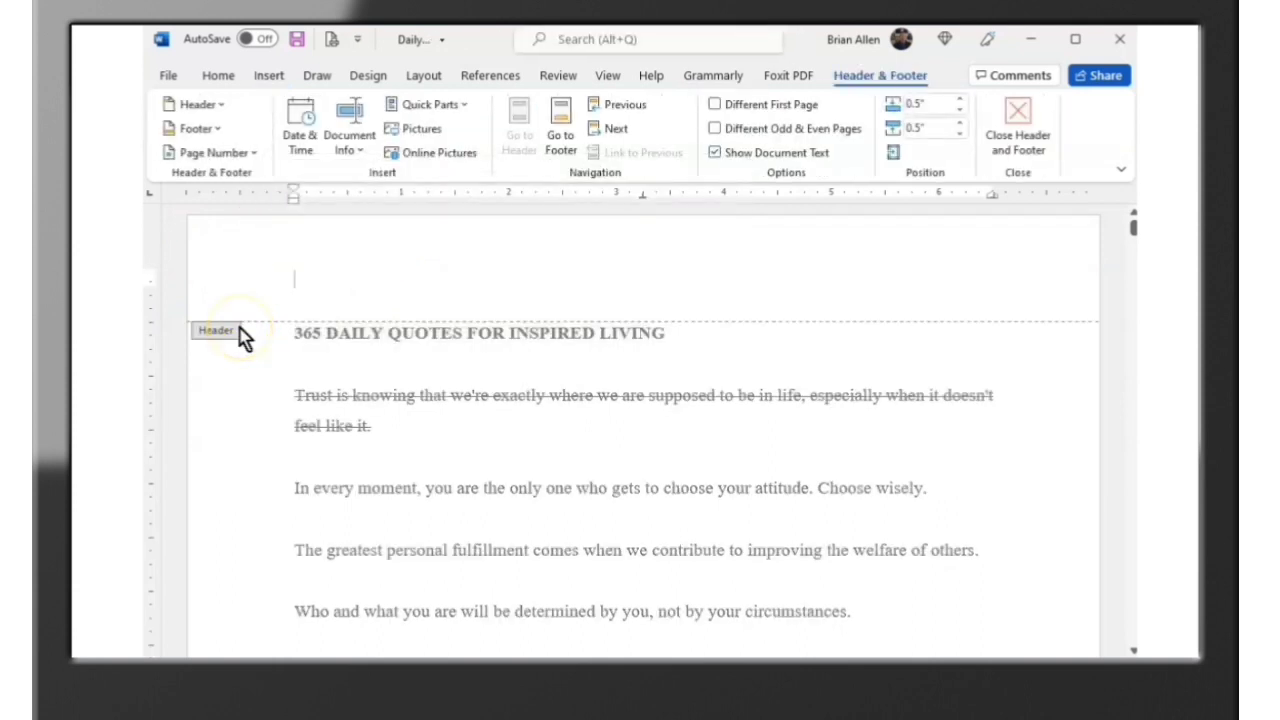
left_click(253, 448)
double_click(250, 446)
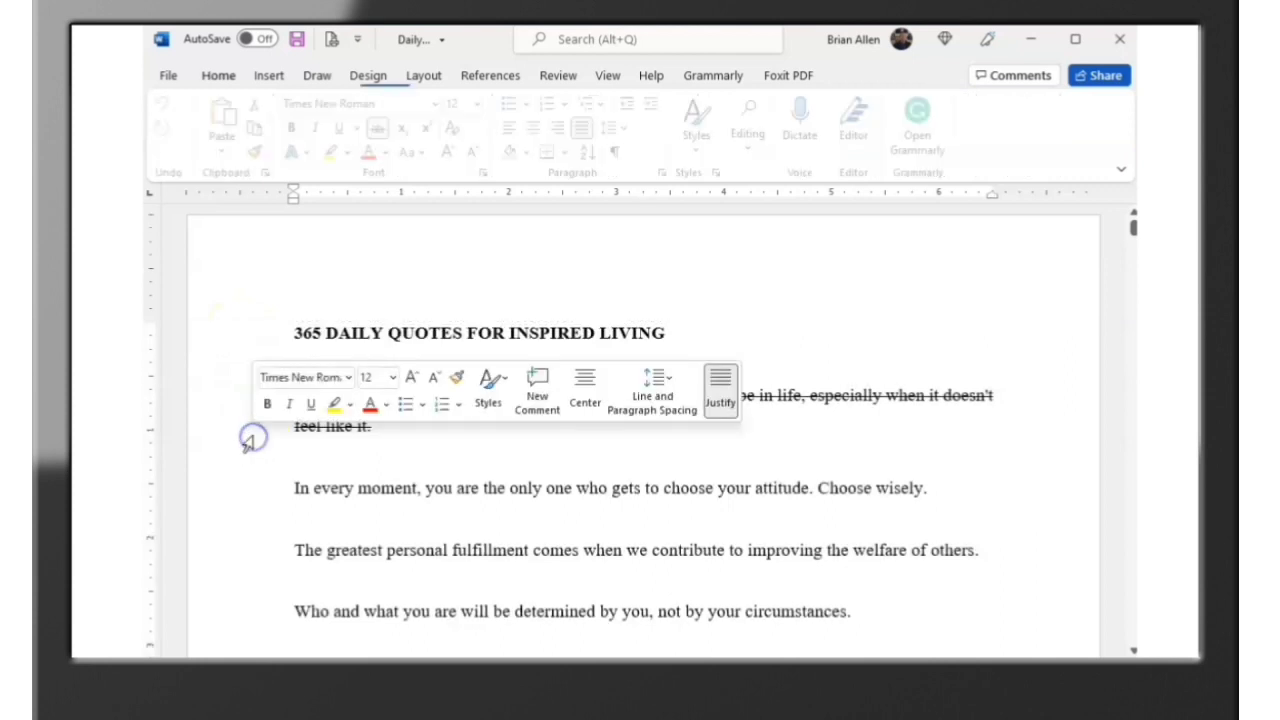
left_click(414, 449)
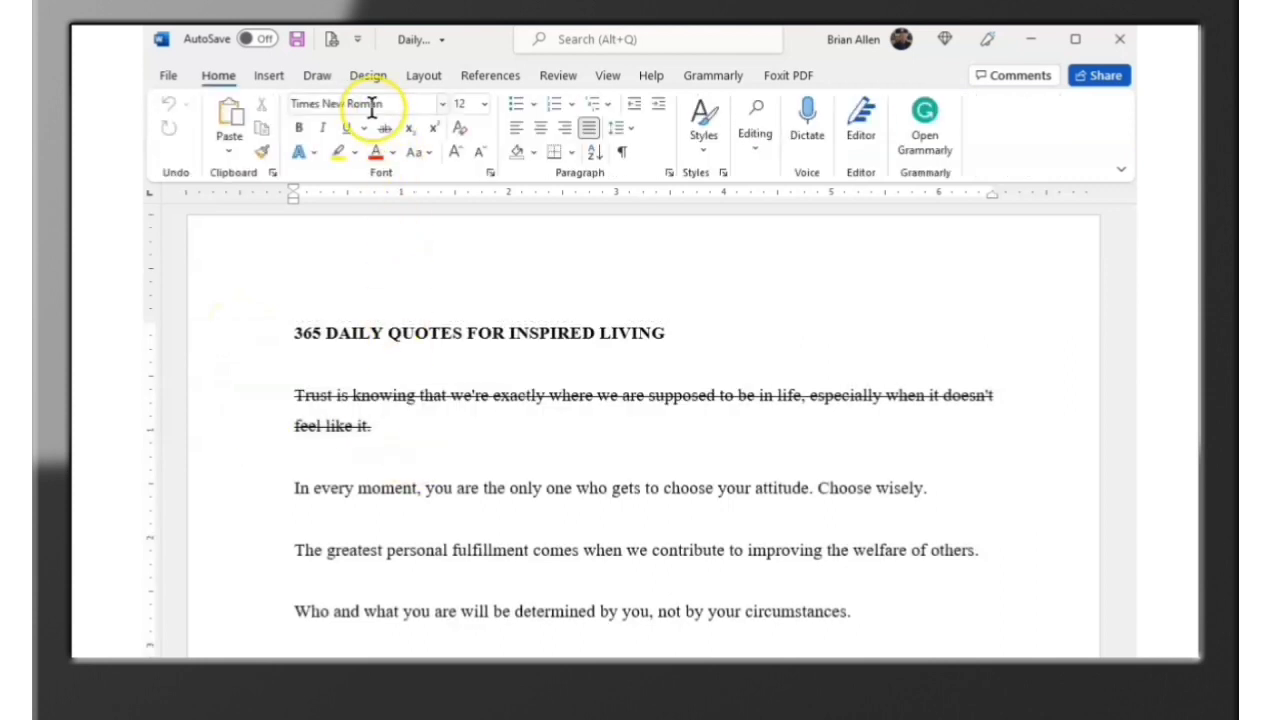
- Insert a Blank header and type 'Chapter 1 - Coach Brian is a' into it
left_click(269, 77)
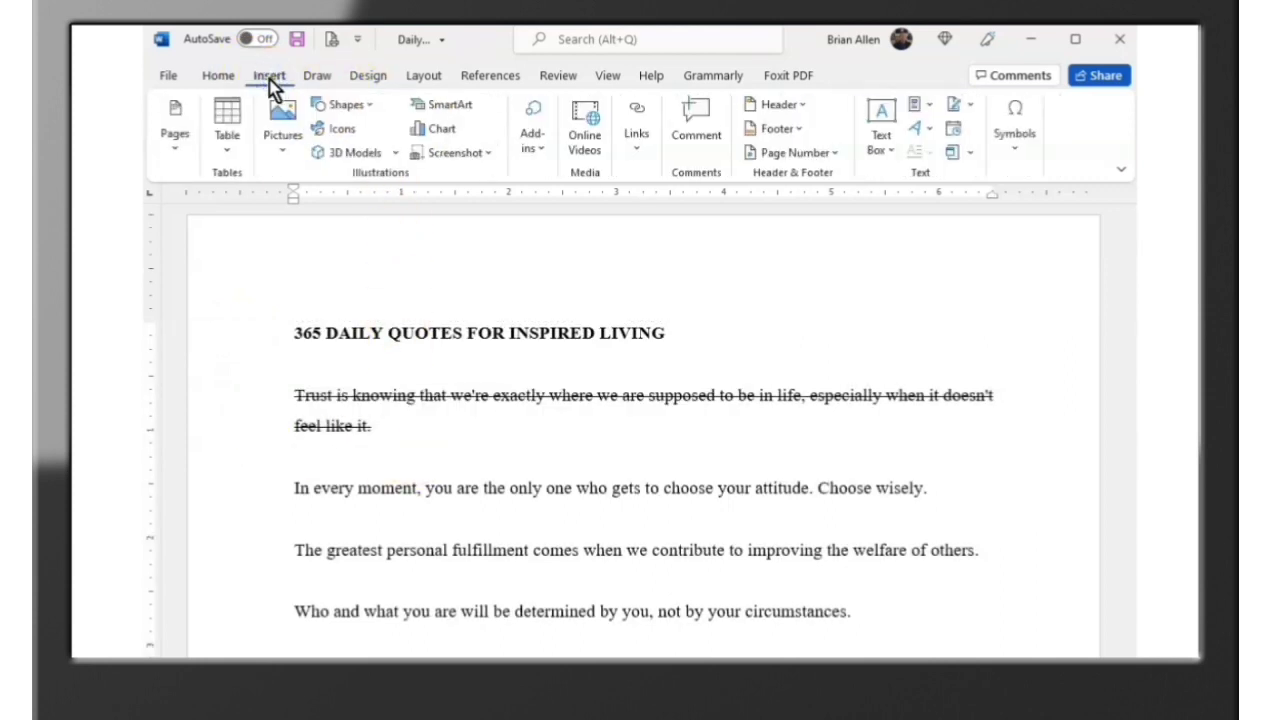
left_click(803, 105)
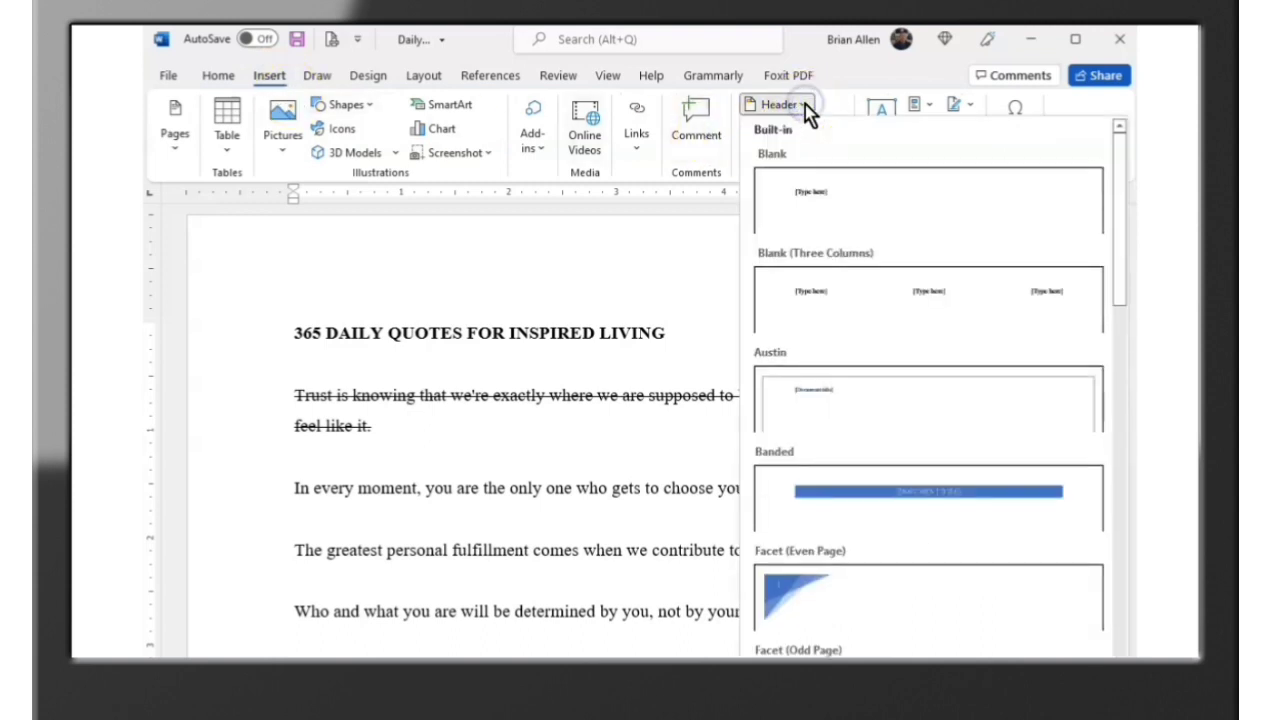
left_click(848, 206)
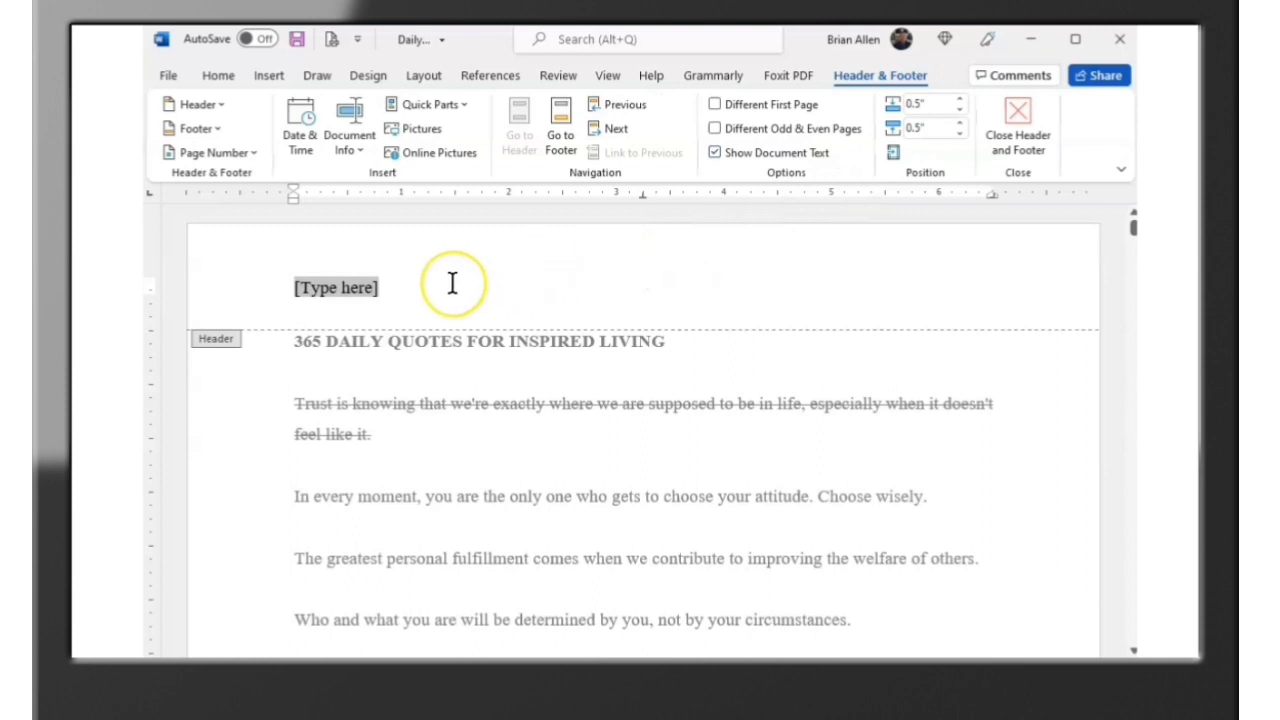
type("Chapter 1 -")
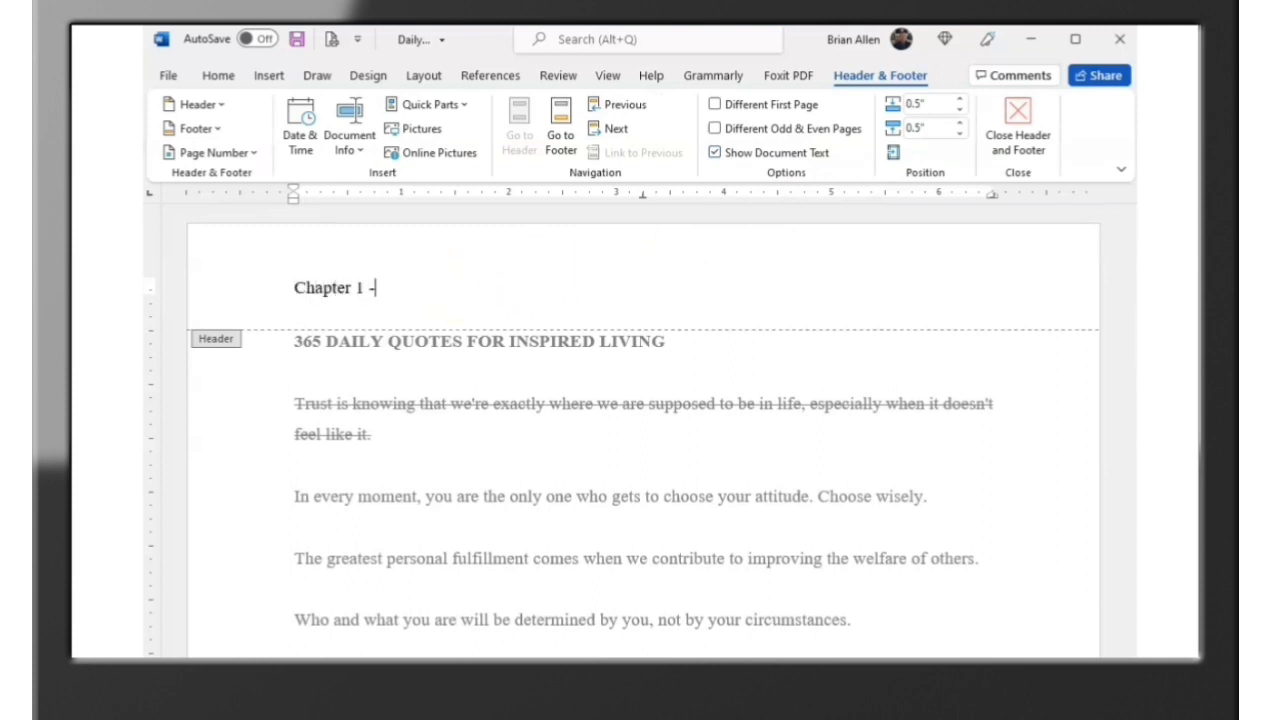
type(" Coach Brian is a click off center.")
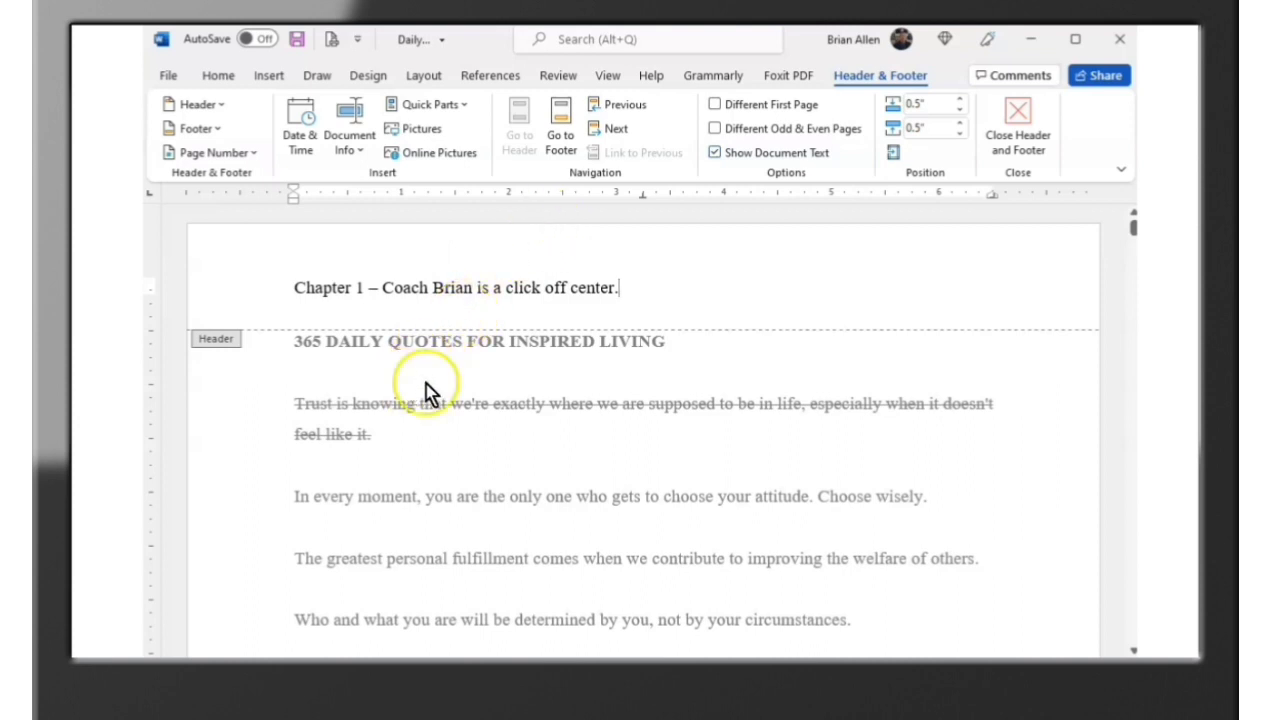
- Close the header, now reading 'Chapter 1 – Coach Brian is a click off center.', and return to the body
double_click(430, 428)
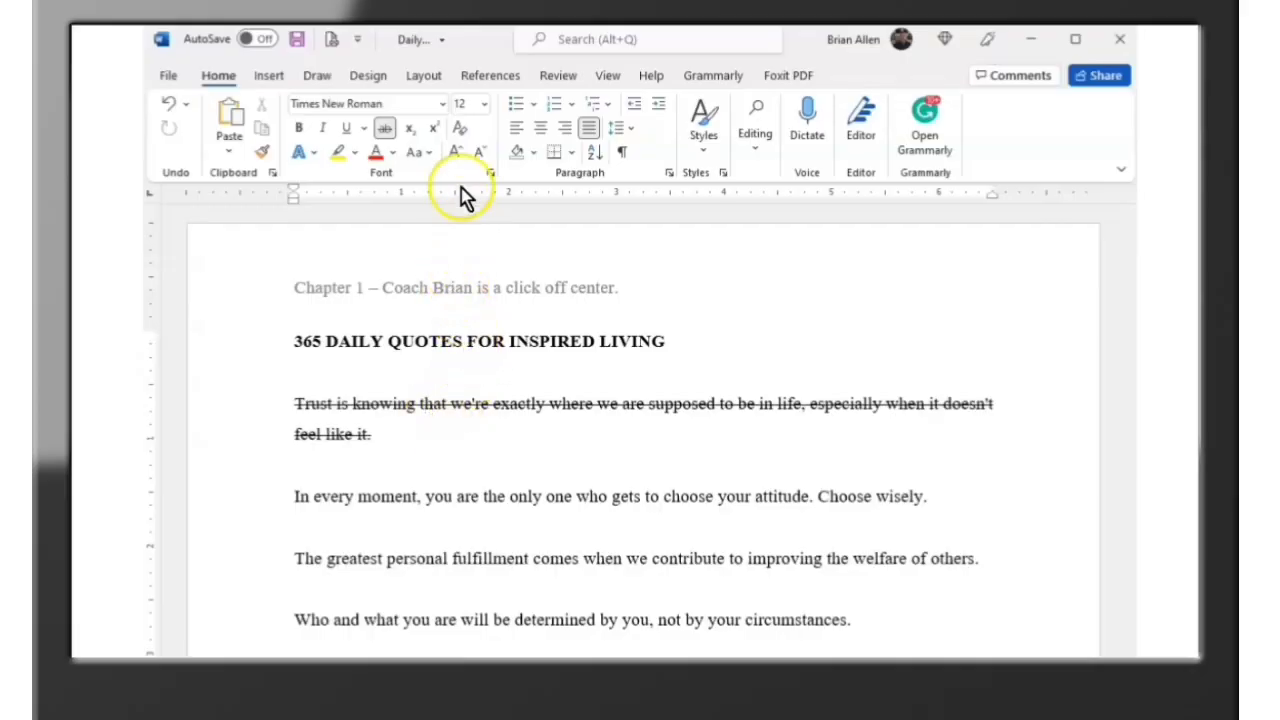
- Add a Next Page section break from the Layout Breaks menu so the quotes continue on page 2
left_click(424, 76)
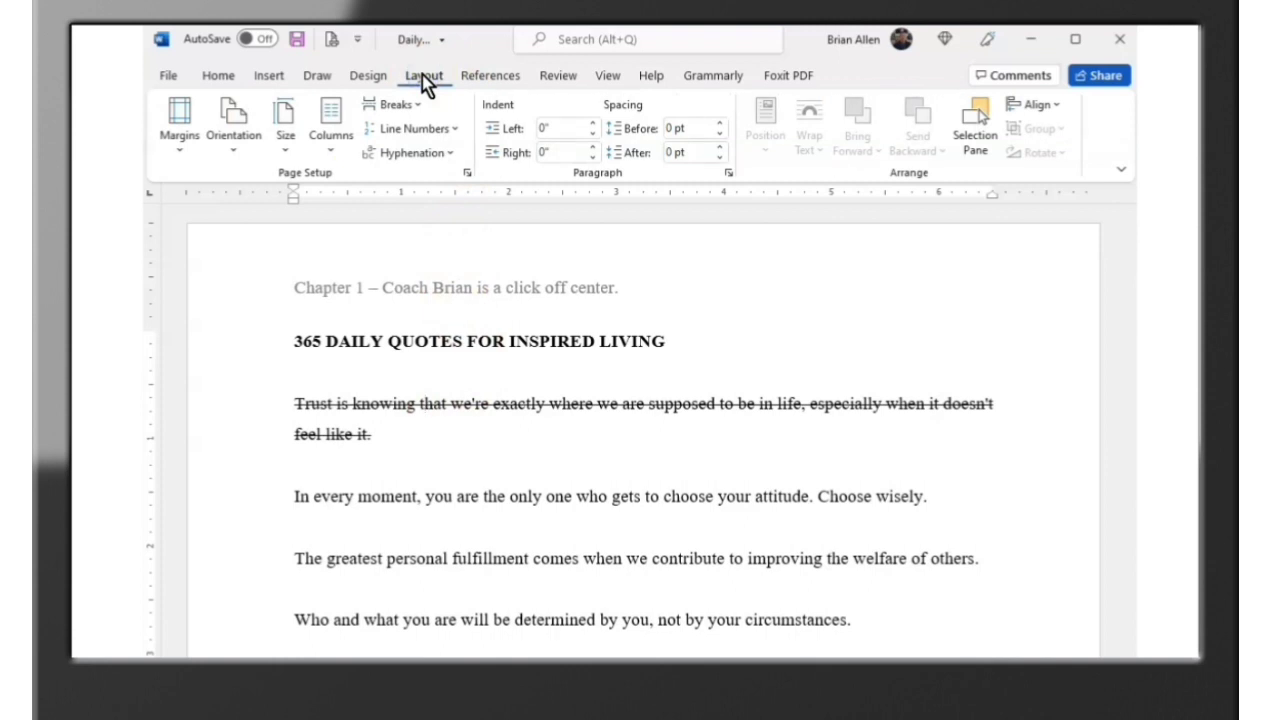
left_click(413, 112)
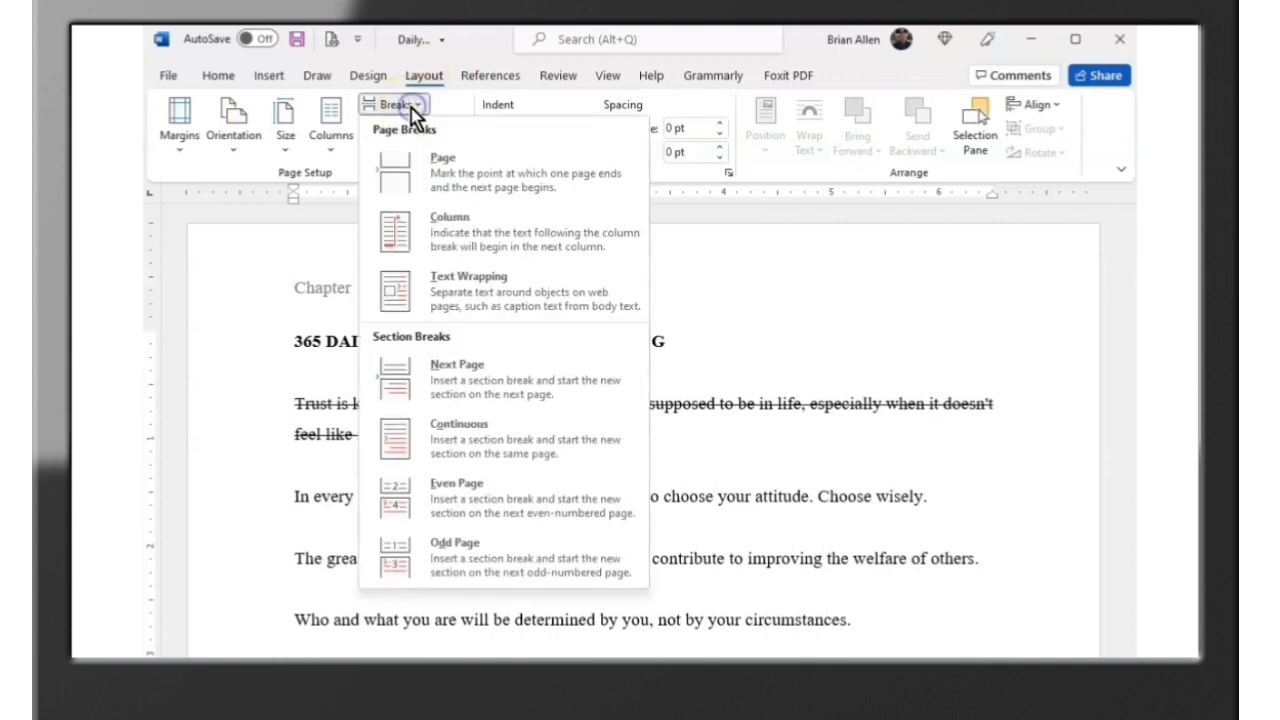
left_click(400, 108)
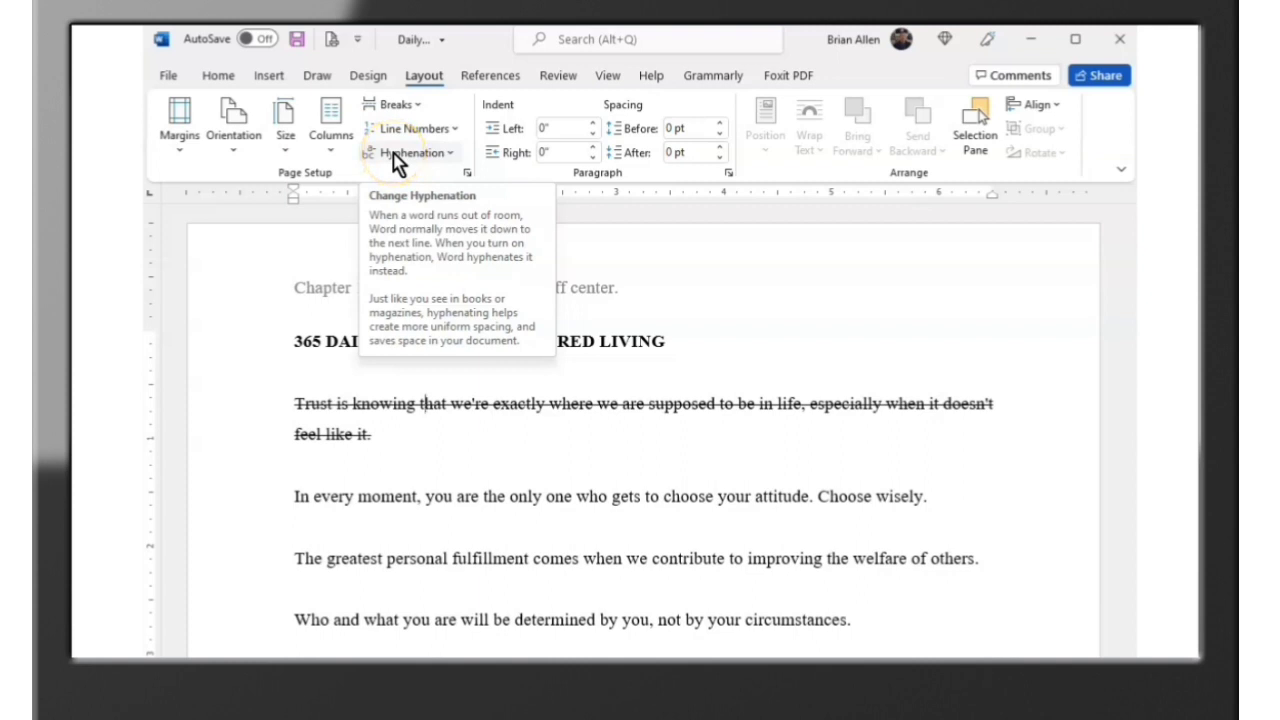
left_click(392, 105)
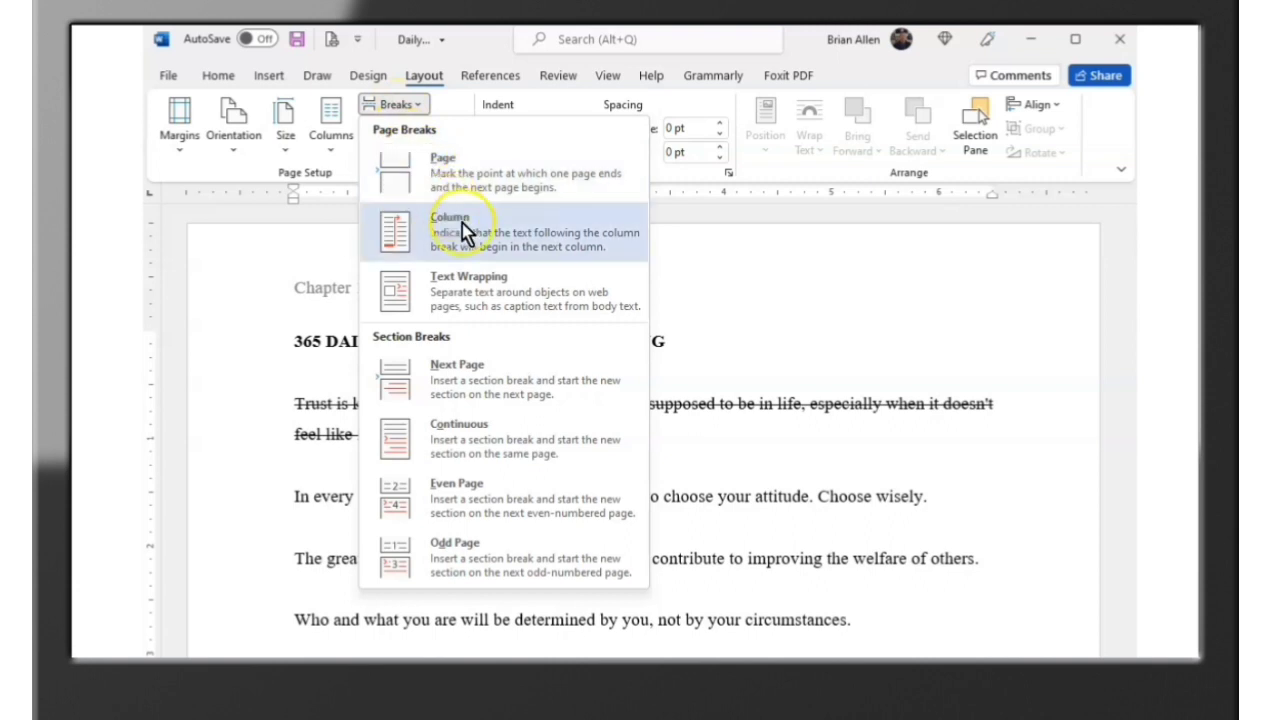
left_click(455, 381)
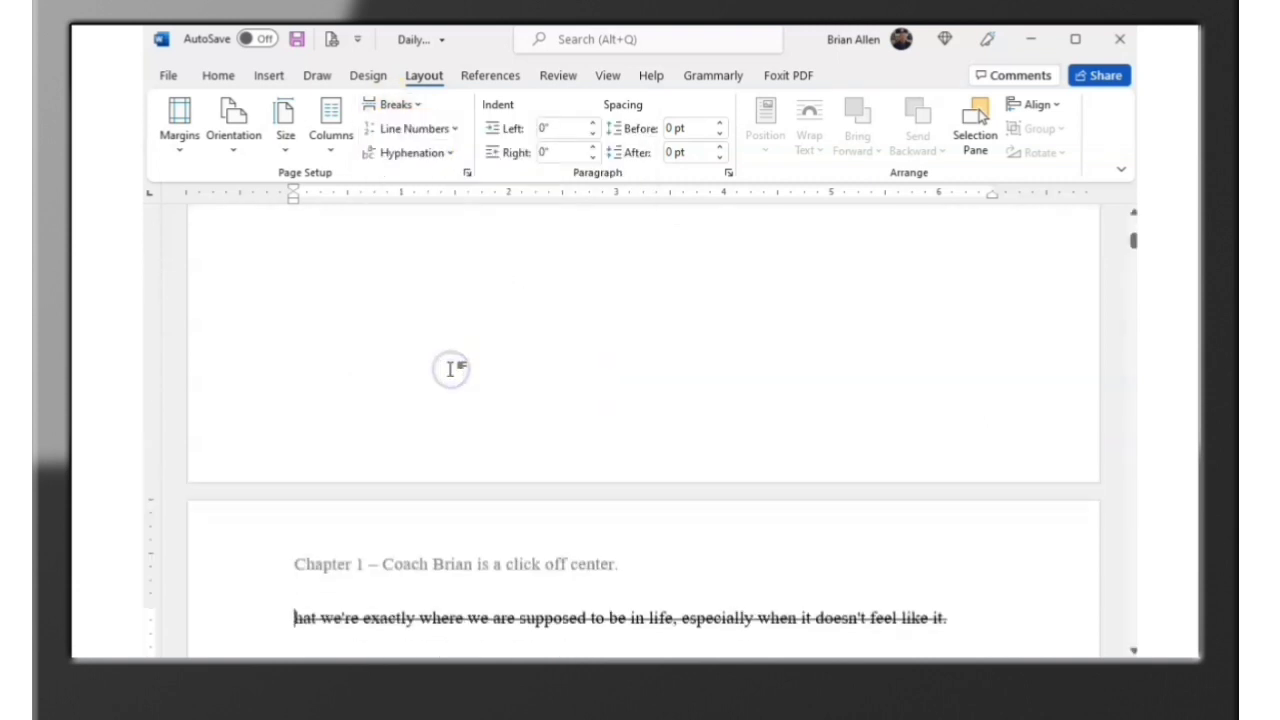
scroll(450, 368, "down", 3)
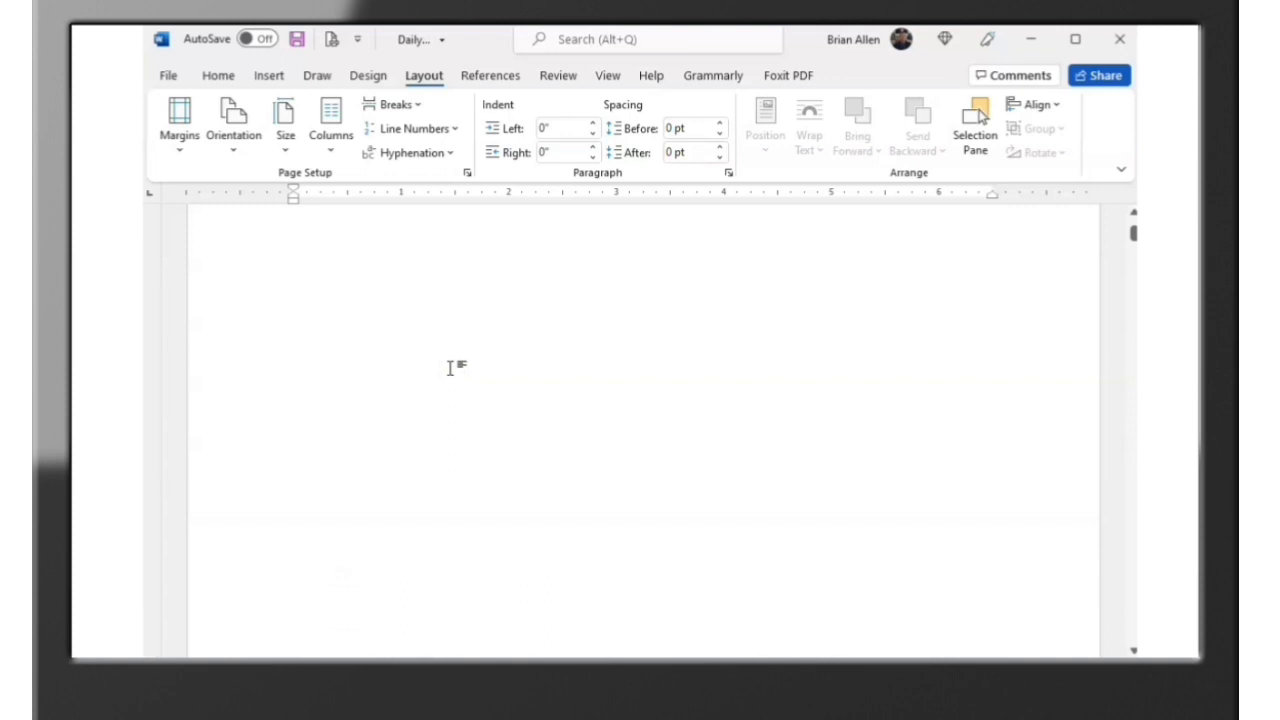
- Open the page 2 header and scroll between it and the Section 1 header to compare them
double_click(325, 364)
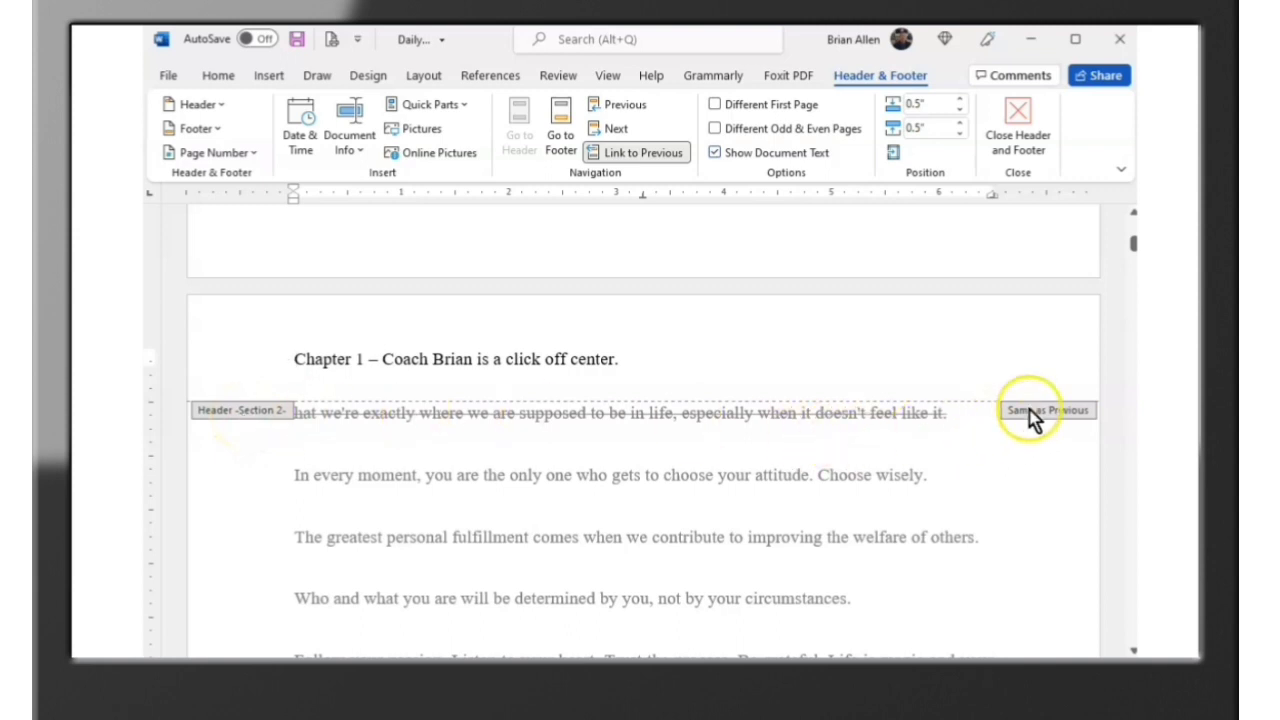
scroll(648, 414, "up", 10)
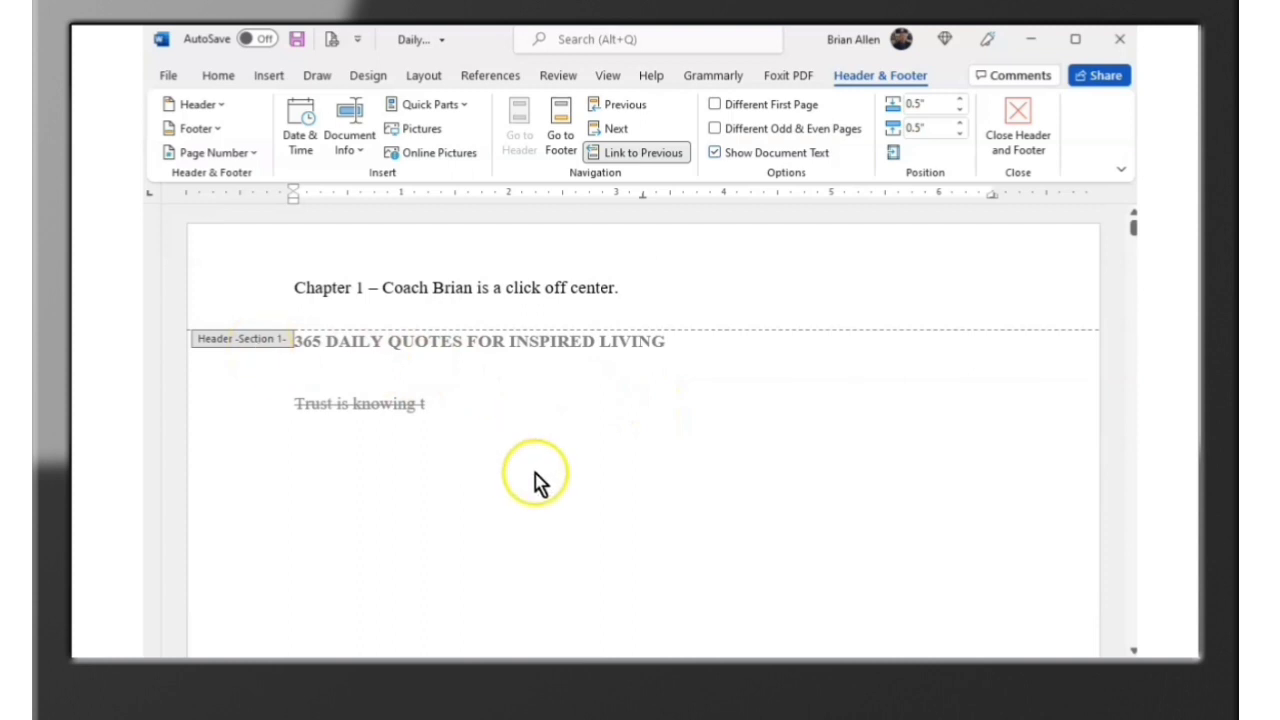
scroll(532, 478, "down", 8)
scroll(532, 478, "down", 4)
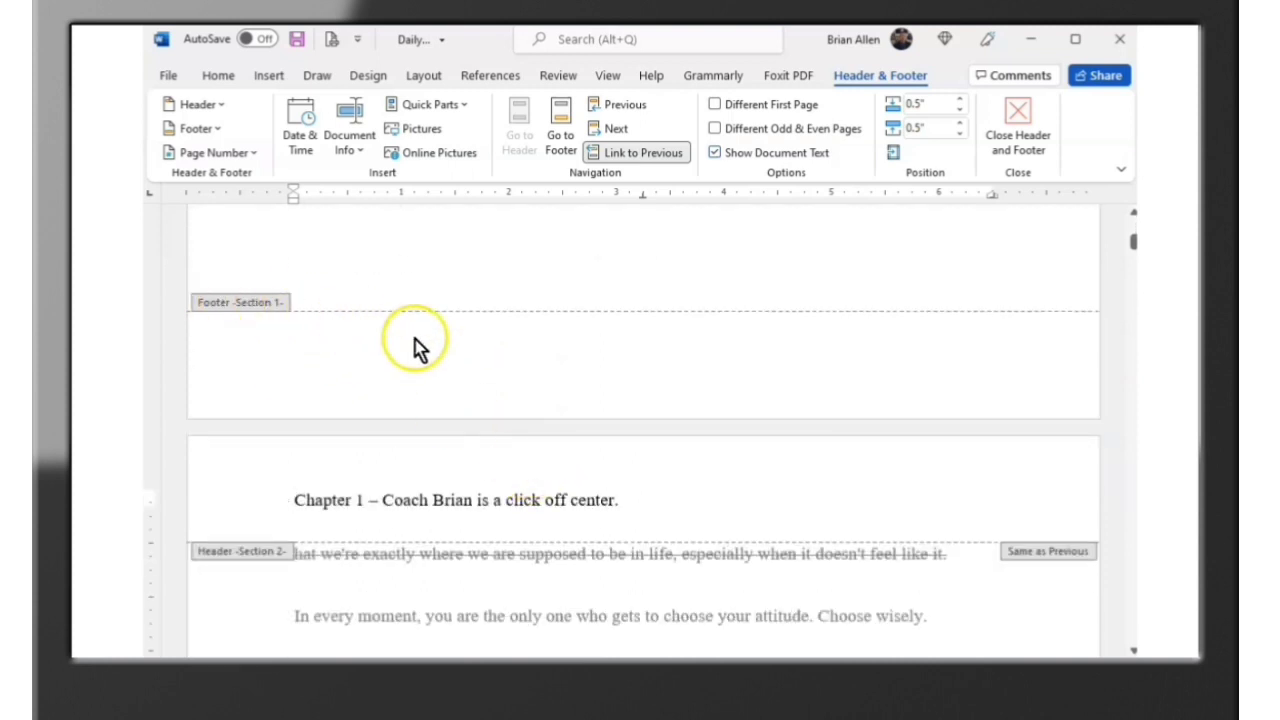
scroll(406, 380, "down", 3)
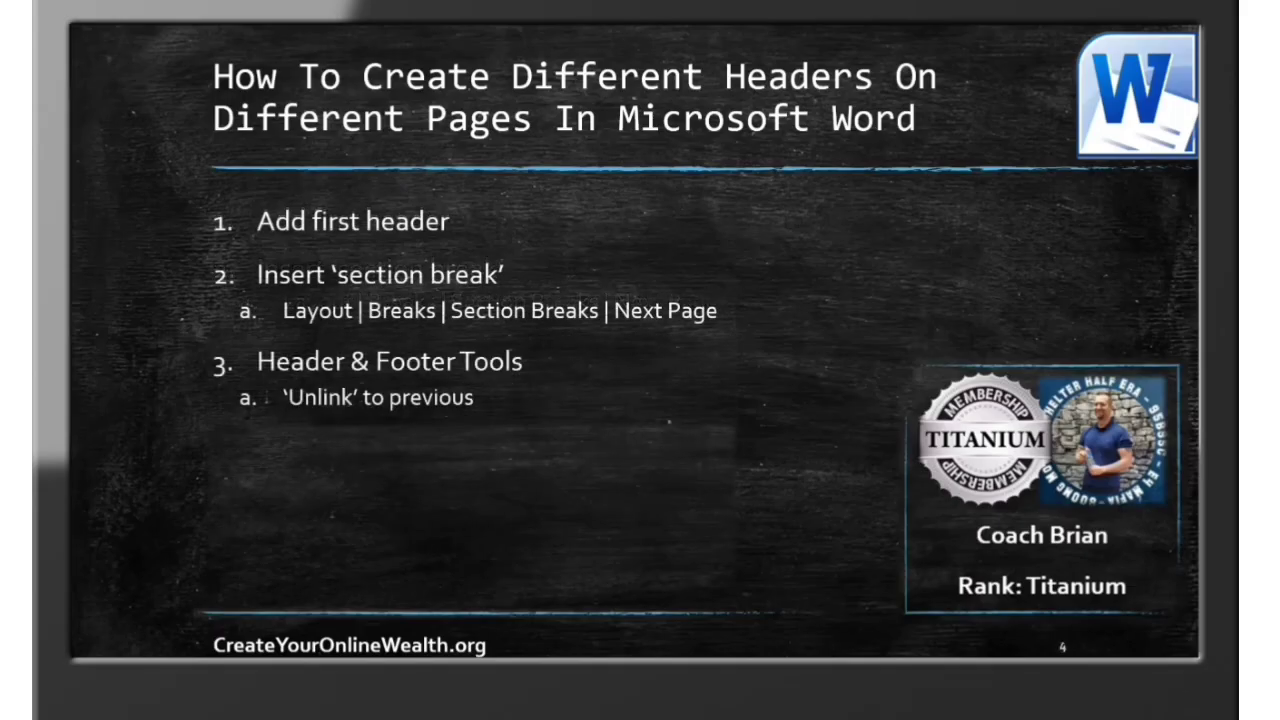
- Leave the instruction slide and return to the open page 2 header in Word
left_click(571, 332)
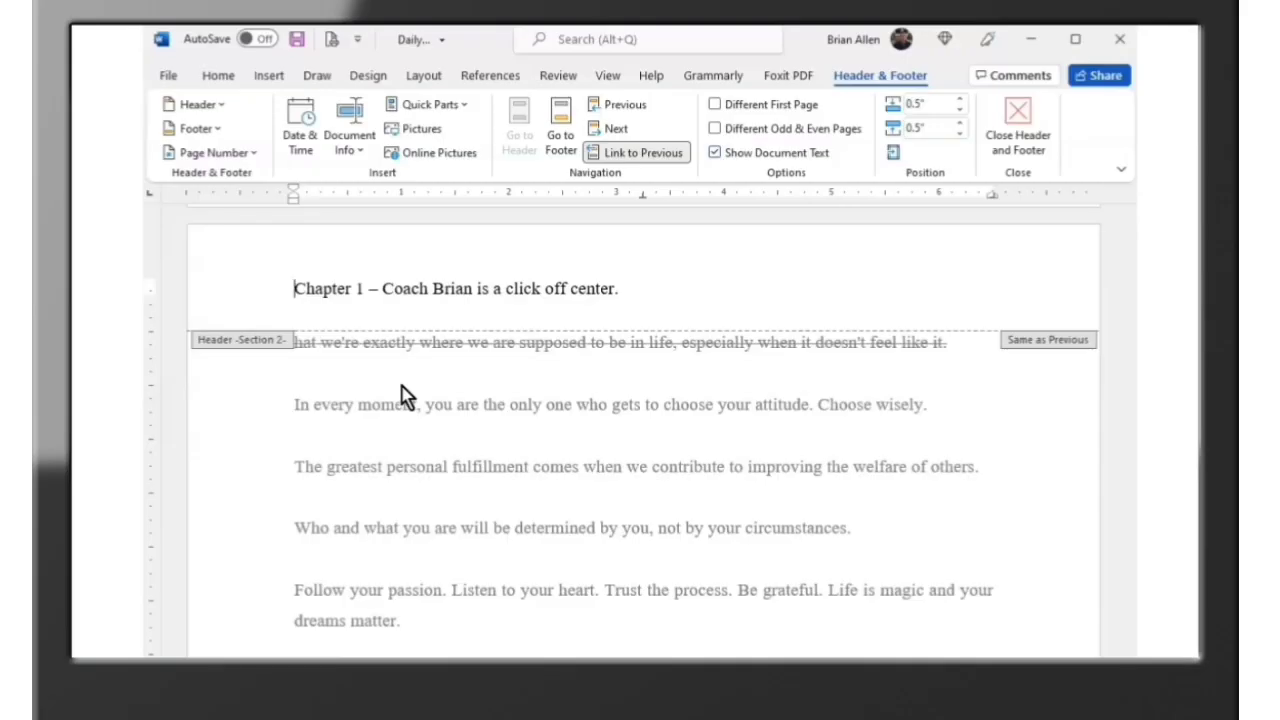
- Turn off Link to Previous for the Section 2 header, then close header editing
left_click(373, 385)
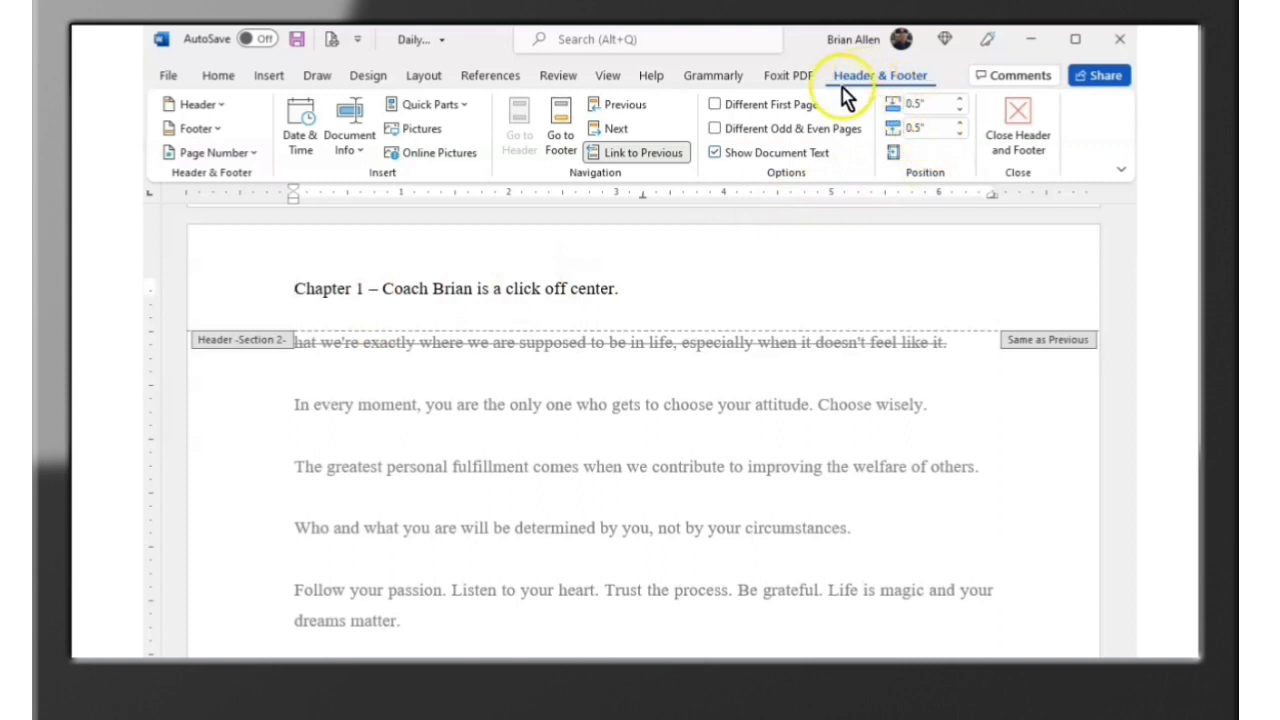
left_click(645, 156)
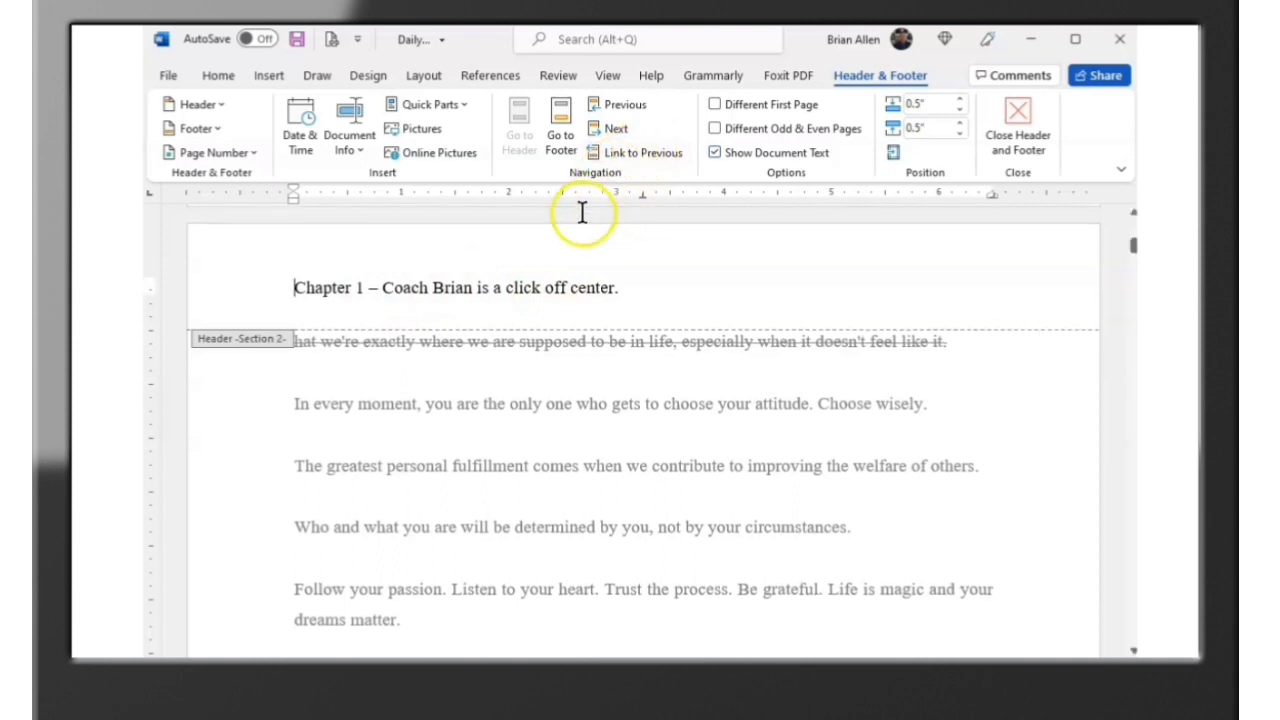
double_click(466, 408)
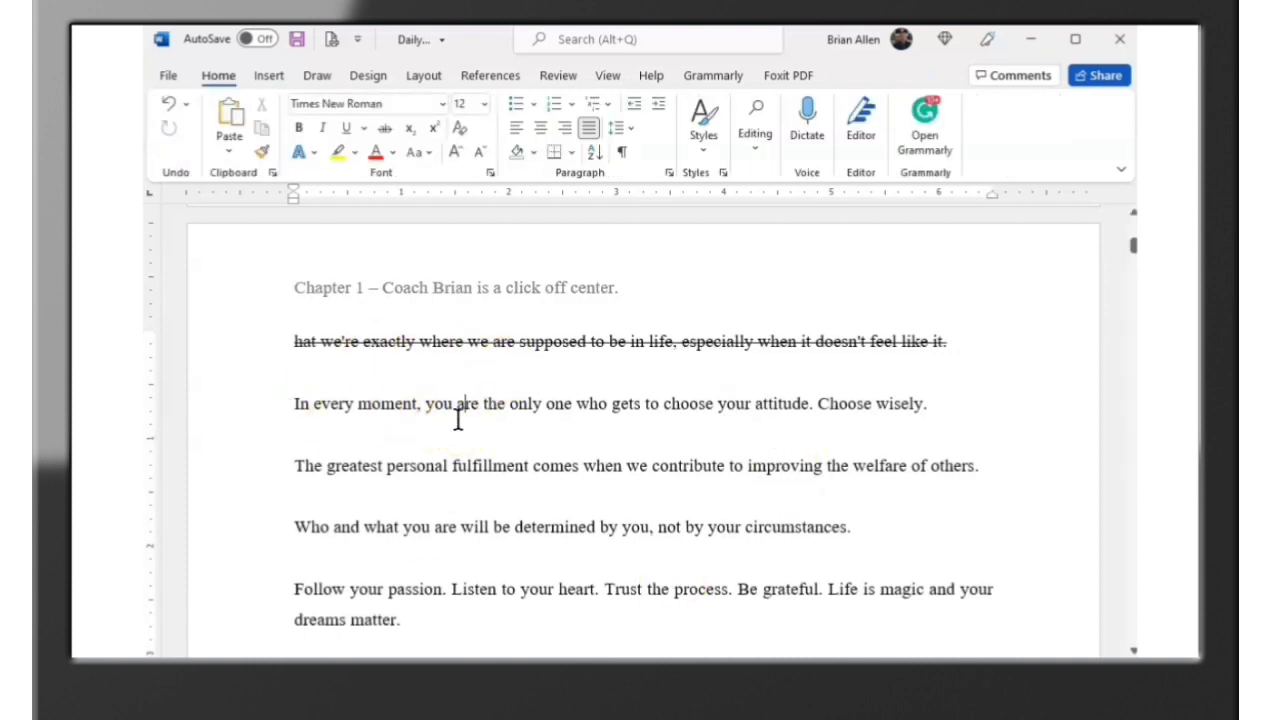
left_click(396, 216)
left_click(391, 290)
scroll(385, 300, "down", 15)
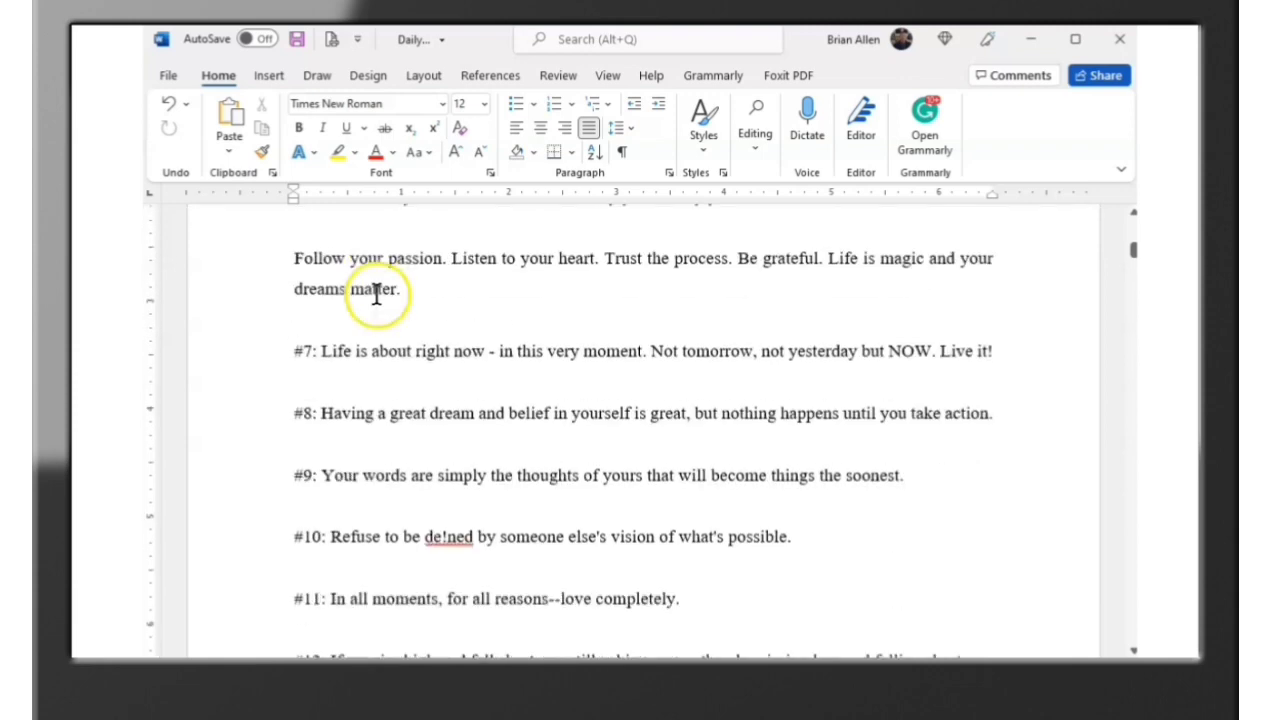
left_click(378, 302)
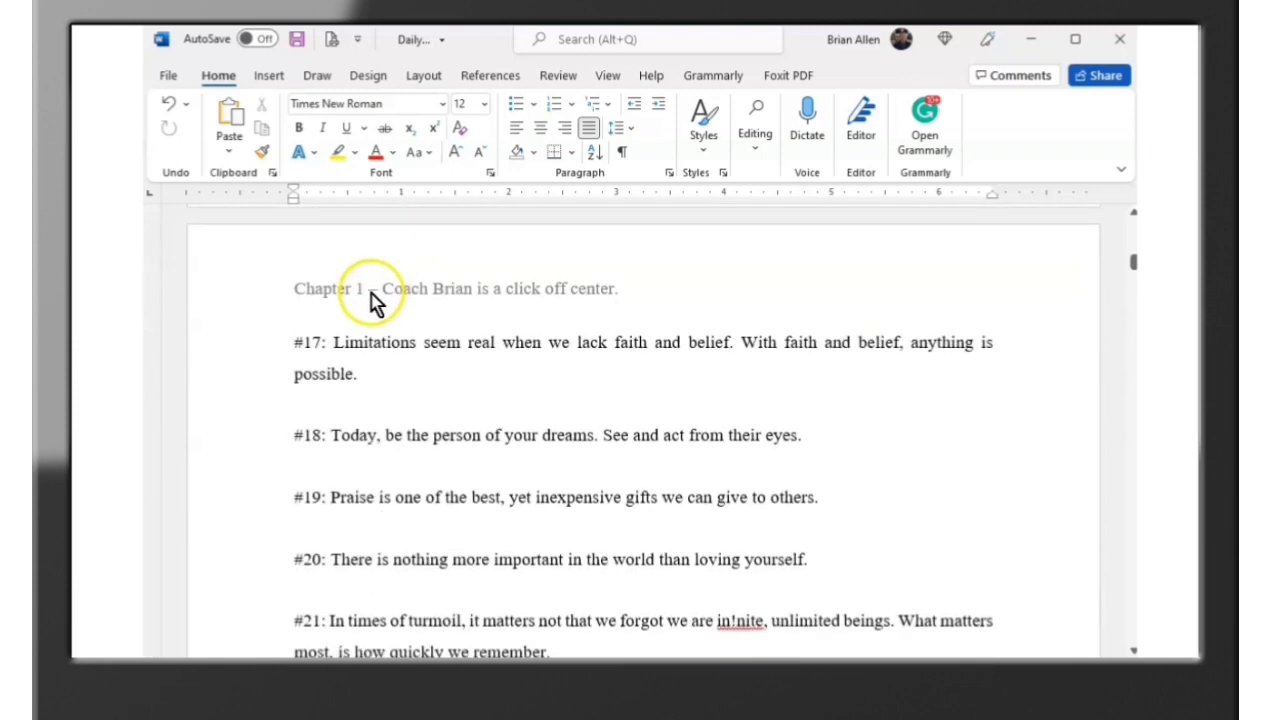
double_click(317, 283)
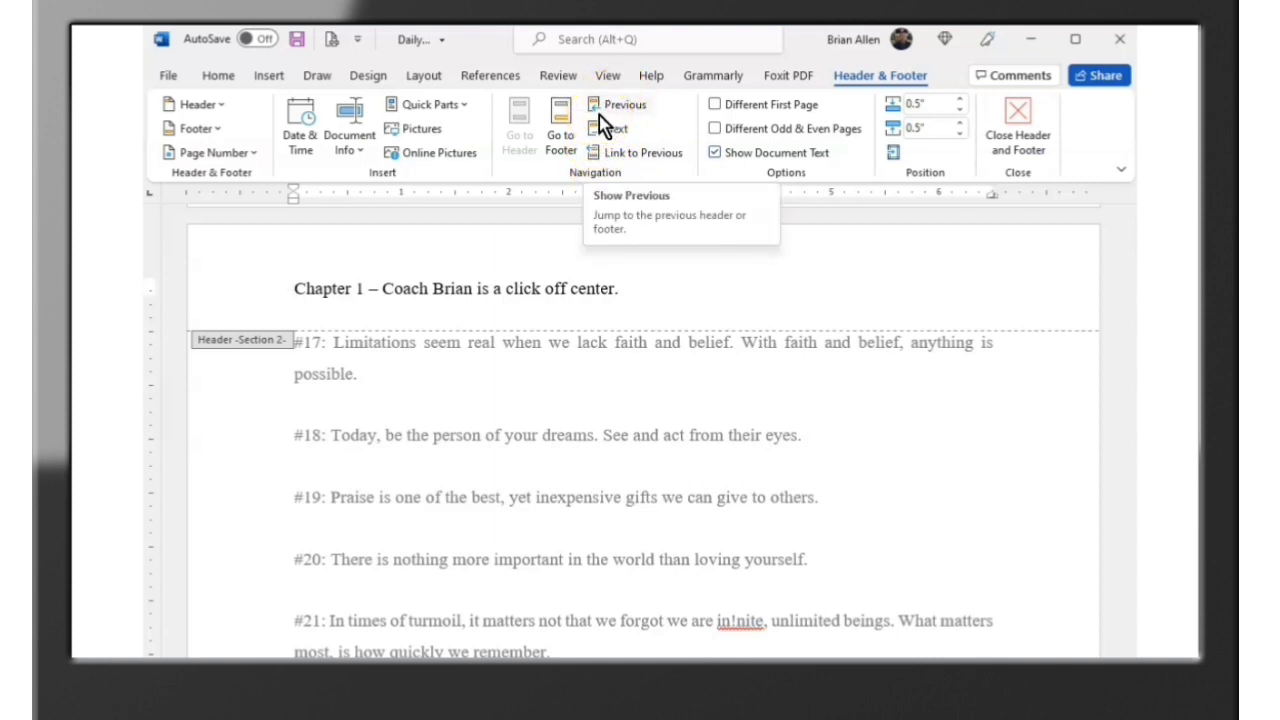
left_click(590, 166)
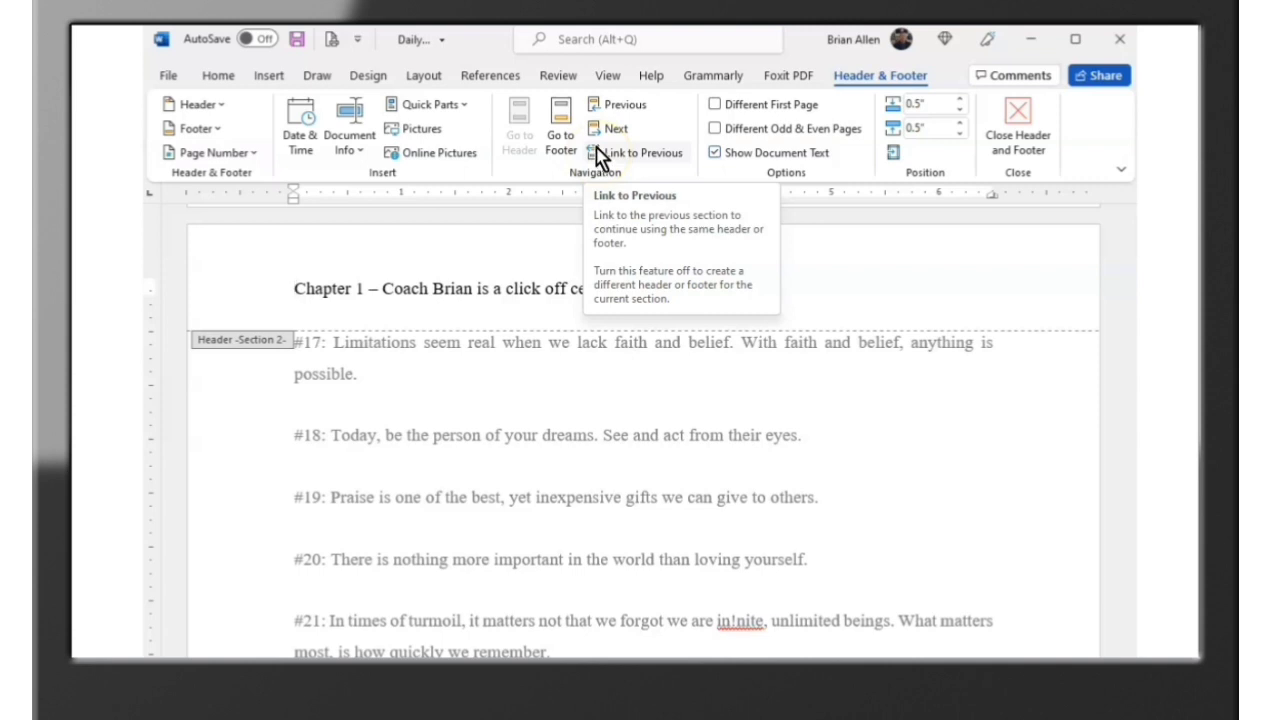
left_click(599, 158)
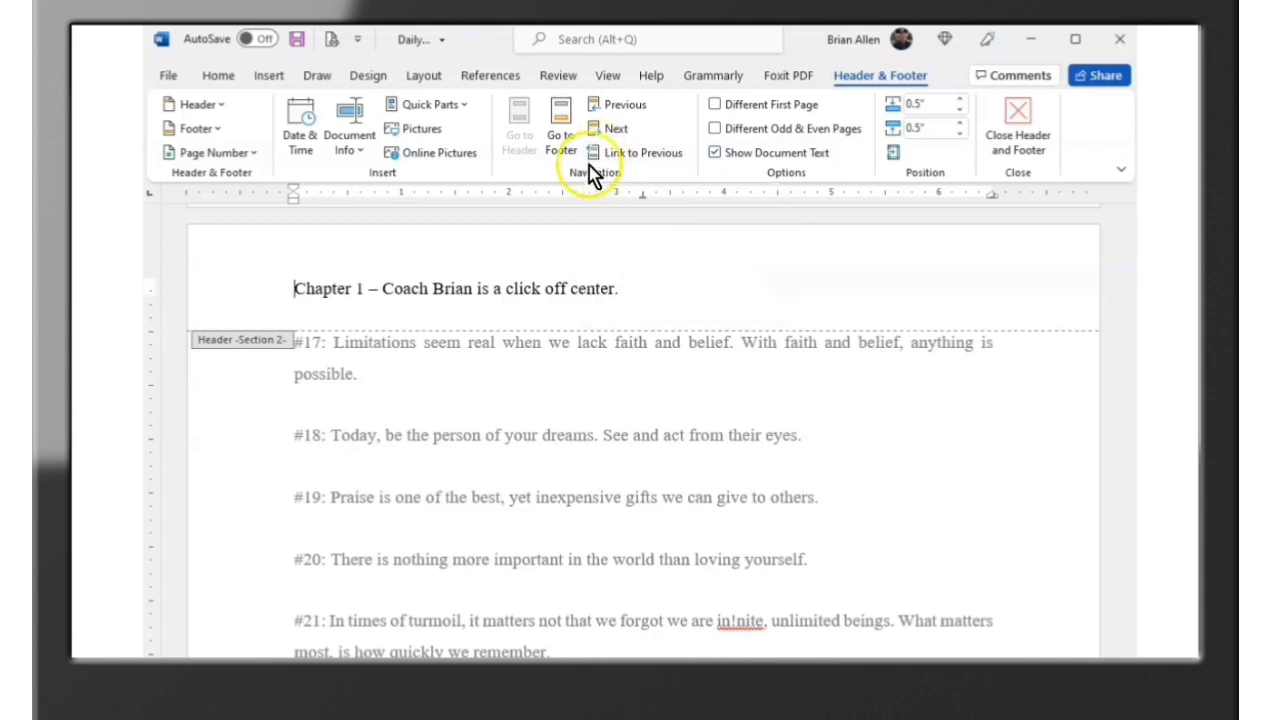
left_click(617, 110)
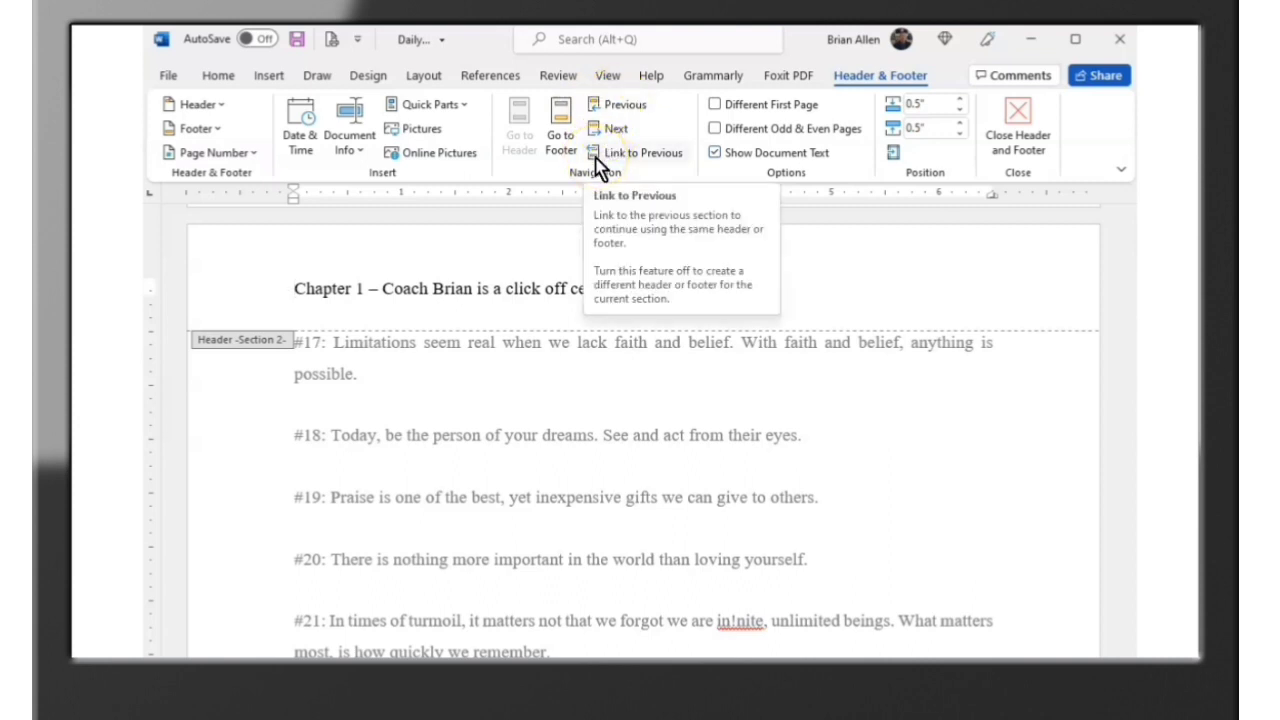
double_click(358, 345)
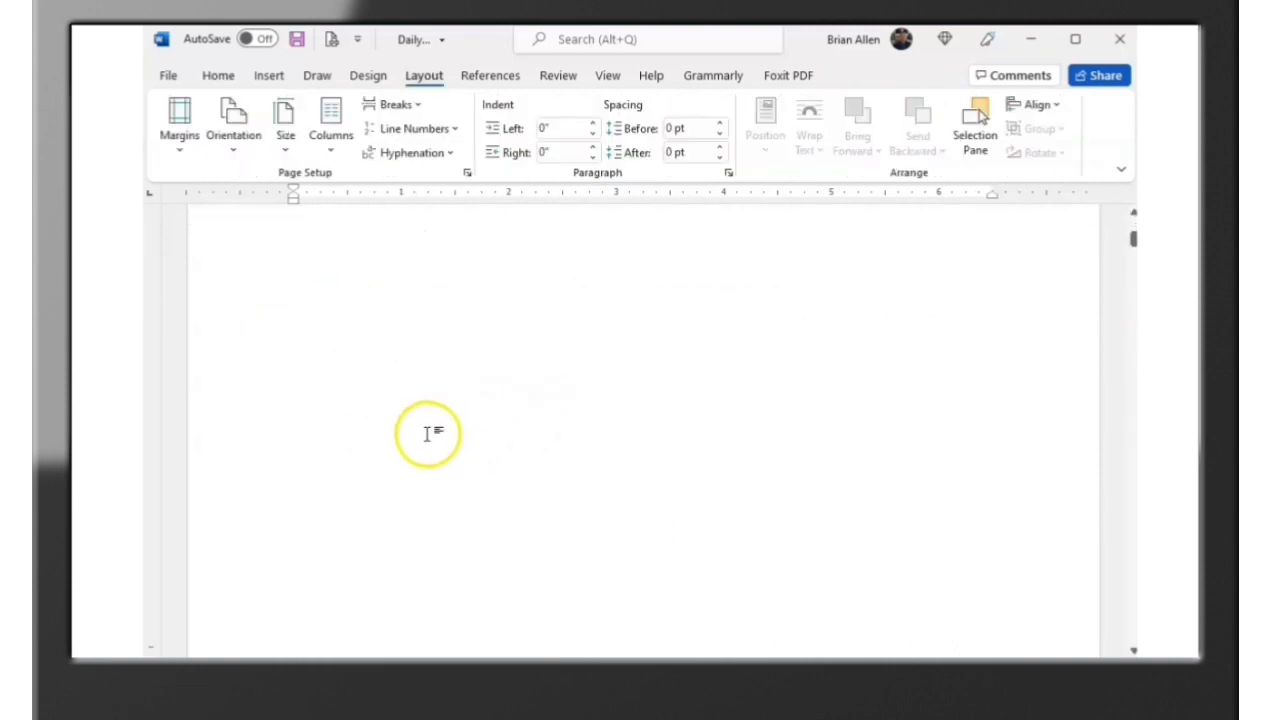
scroll(425, 440, "down", 5)
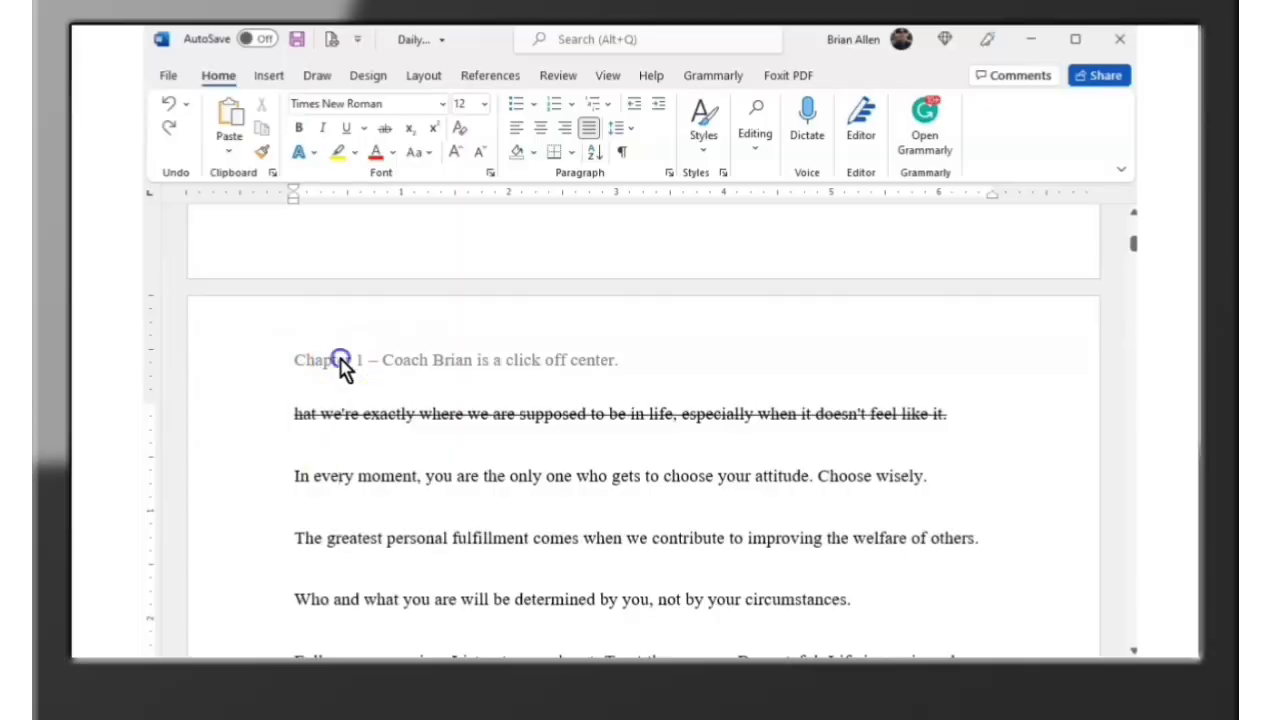
- In the Section 2 header, change '1' to '2' and 'is a click off center.' to 'loves coffee.'
double_click(341, 362)
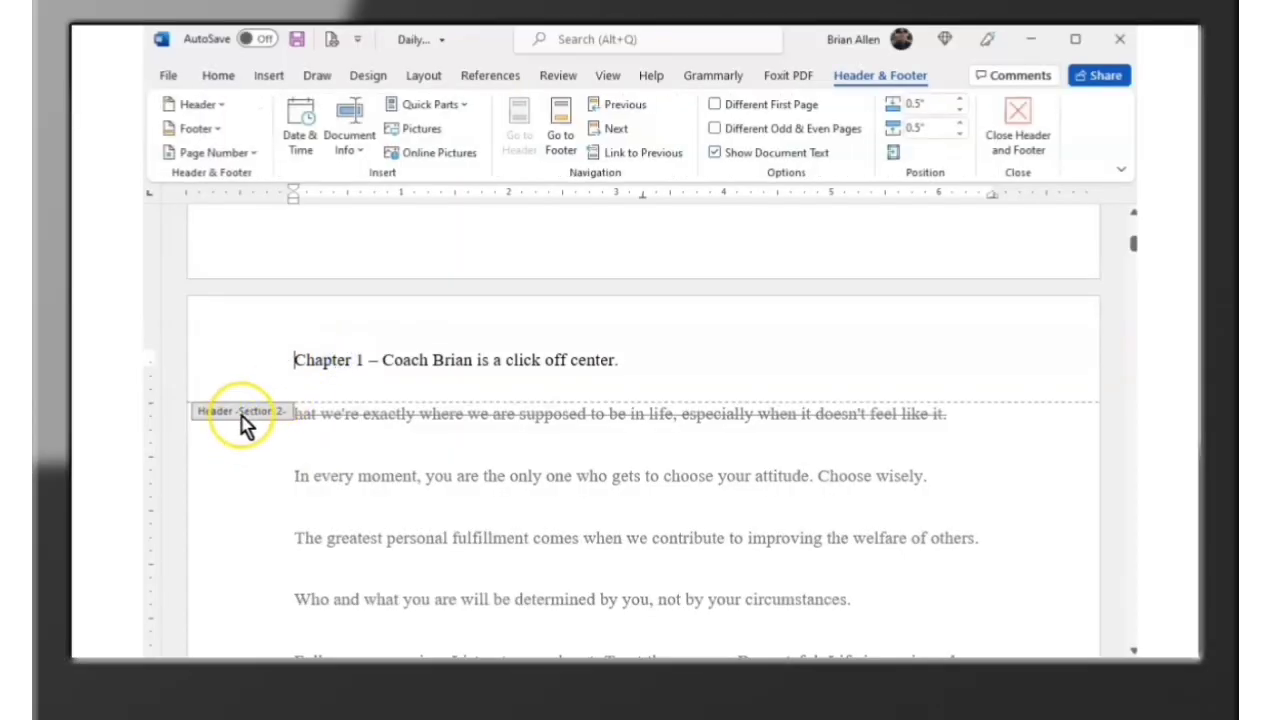
key("ctrl+Right")
key("Delete")
key("Delete")
type("2")
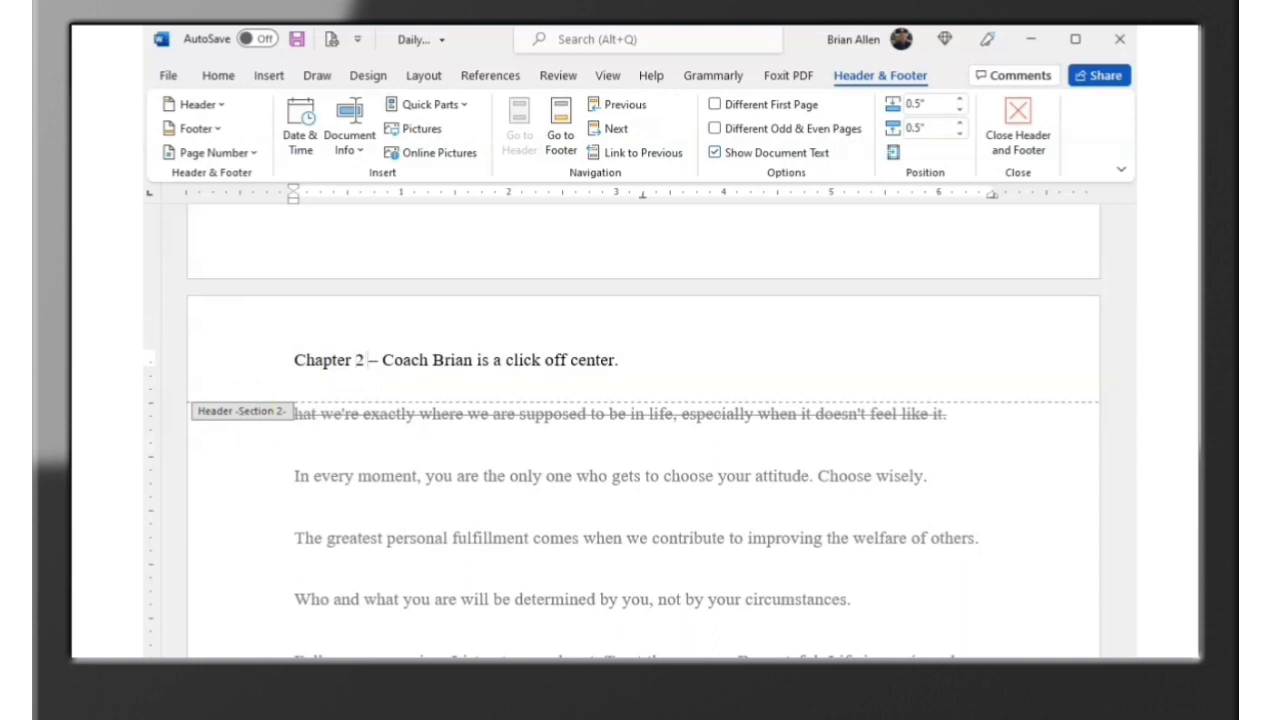
key("ctrl+Right")
key("ctrl+Right")
key("ctrl+Right")
key("shift+End")
key("shift+Left")
type("love")
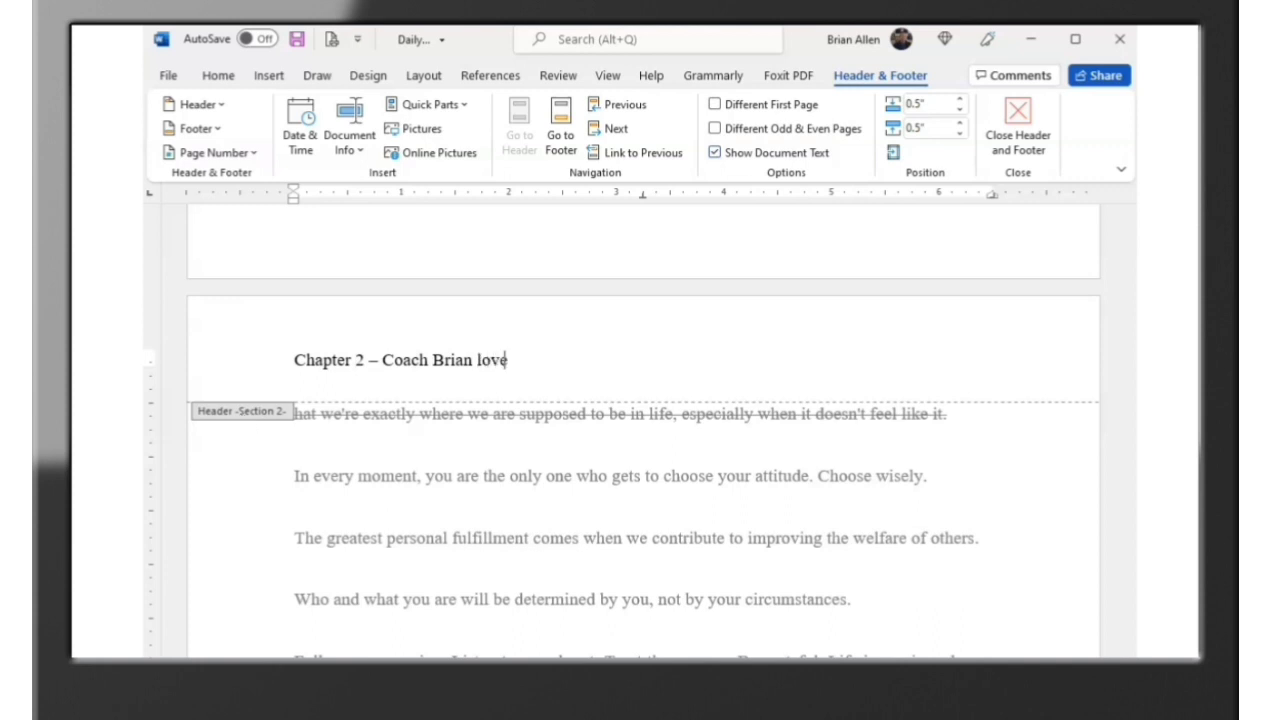
type("s coffee.")
left_click(400, 499)
left_click(400, 499)
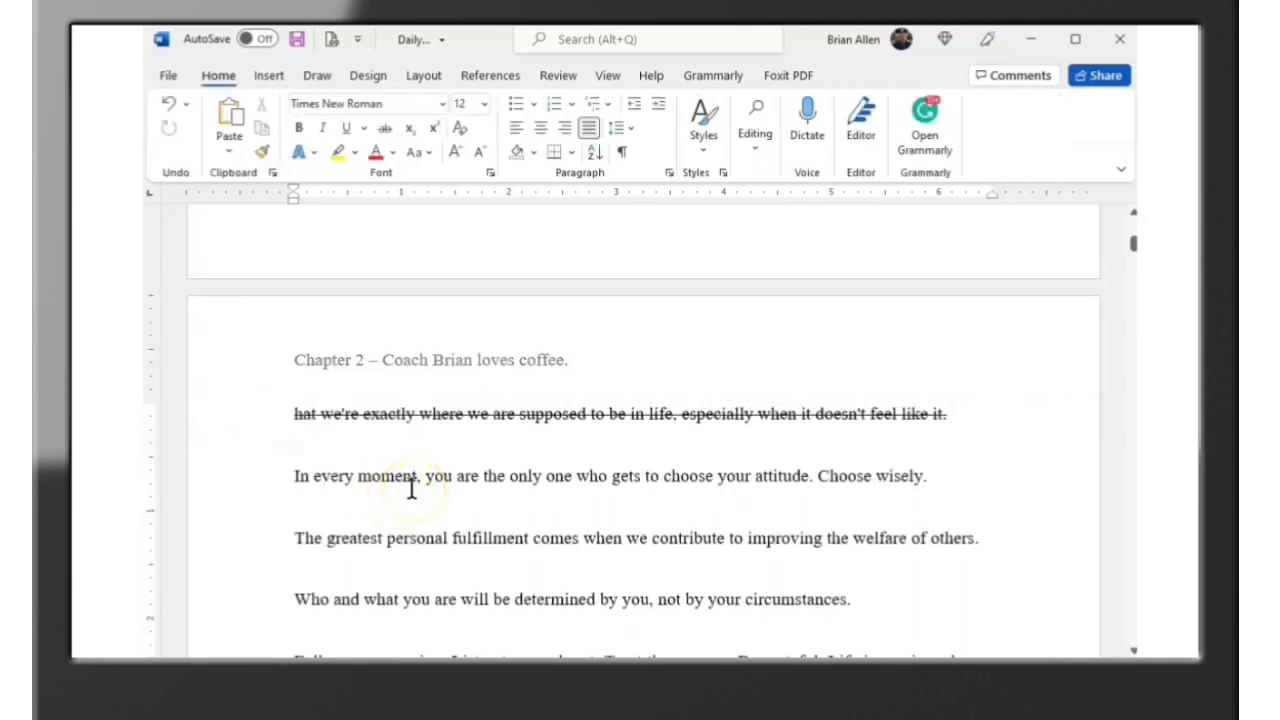
left_click(314, 364)
scroll(480, 460, "up", 3)
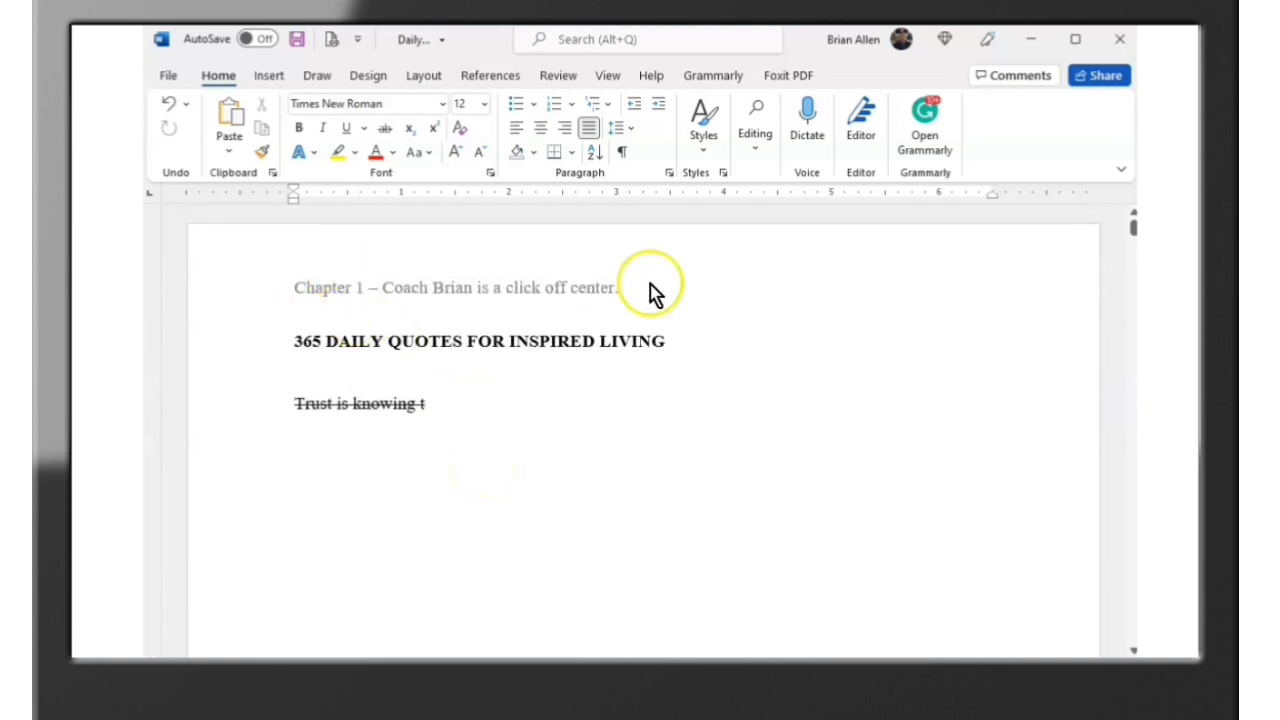
scroll(650, 290, "down", 10)
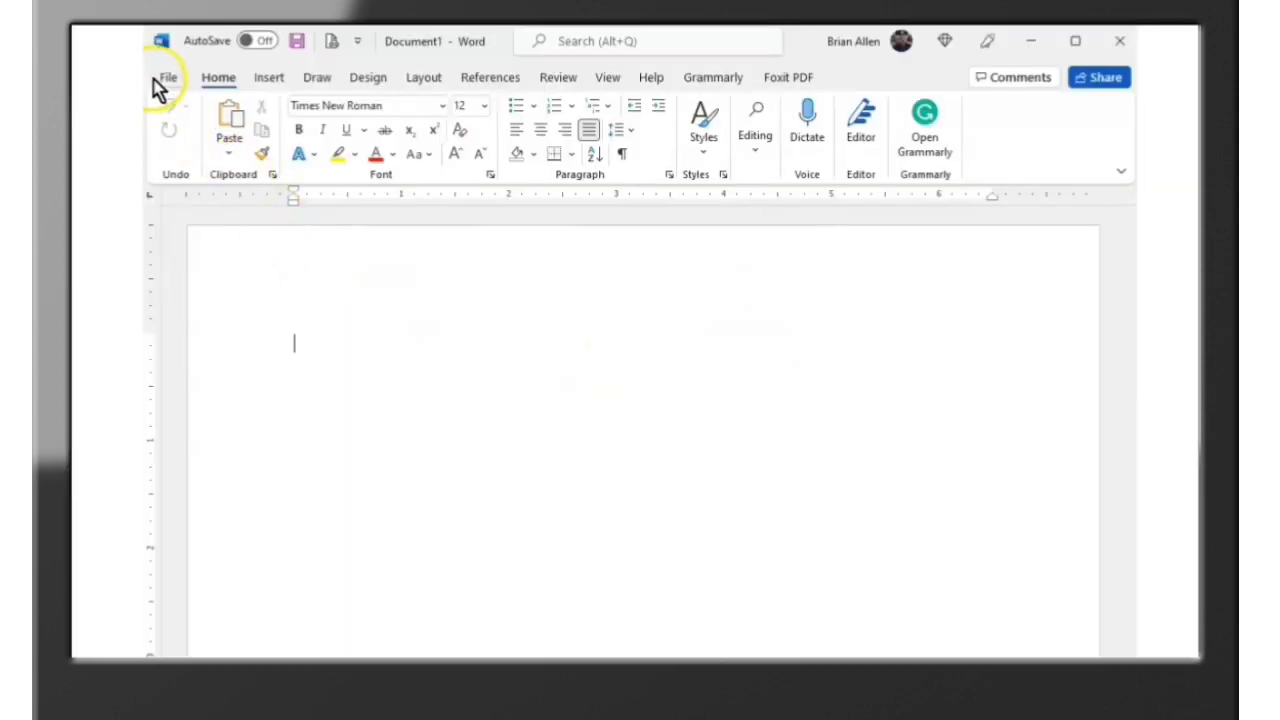
- Reopen Daily Quotes from the Recent list and scroll to check both chapter headers
left_click(160, 80)
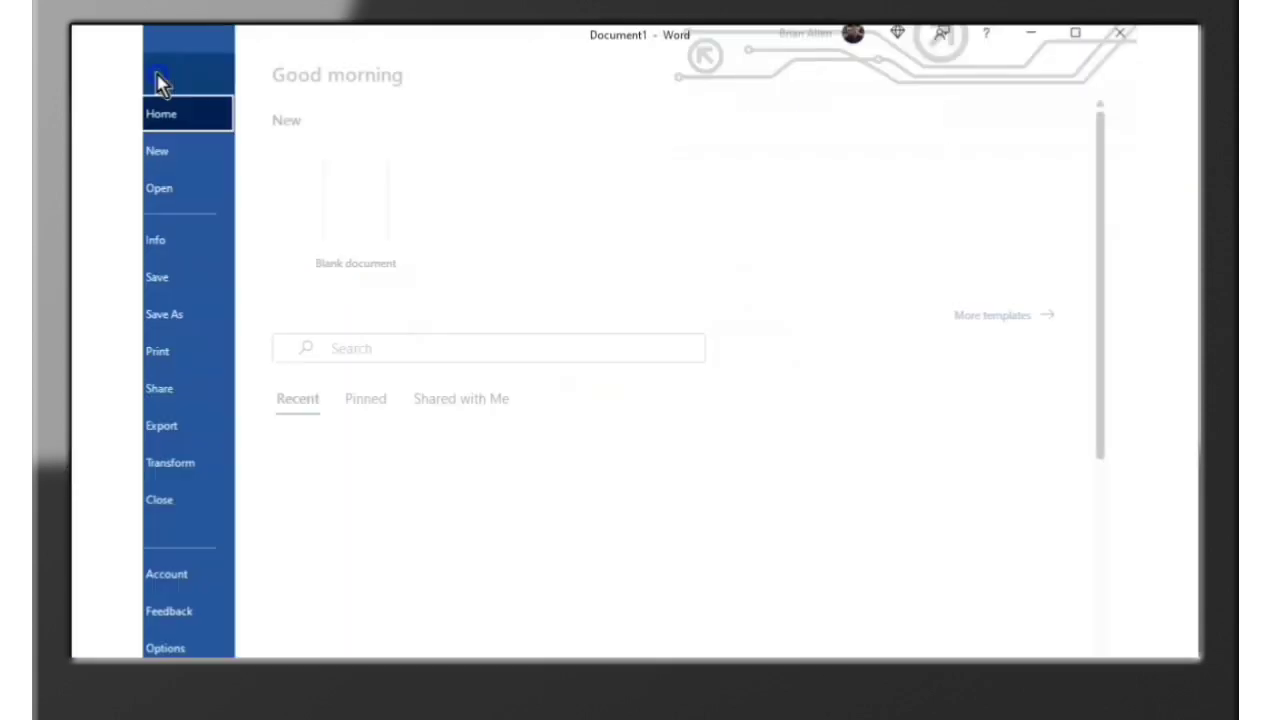
left_click(330, 487)
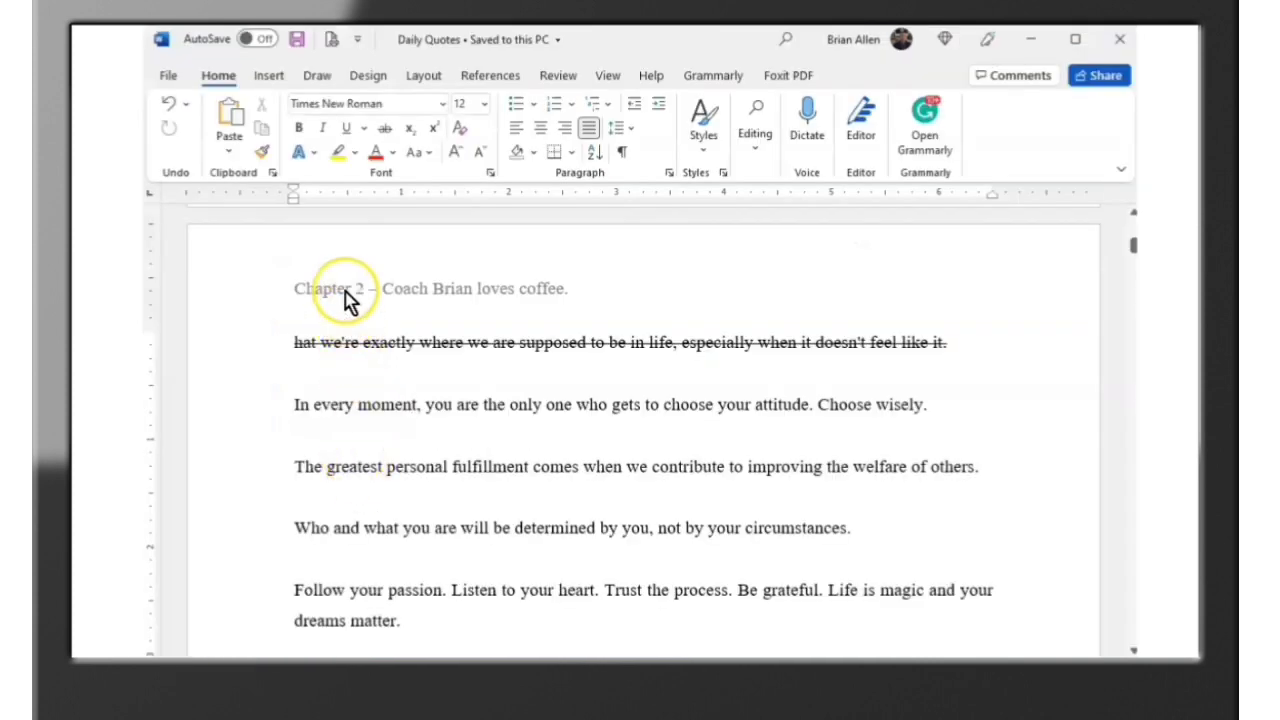
scroll(343, 295, "up", 10)
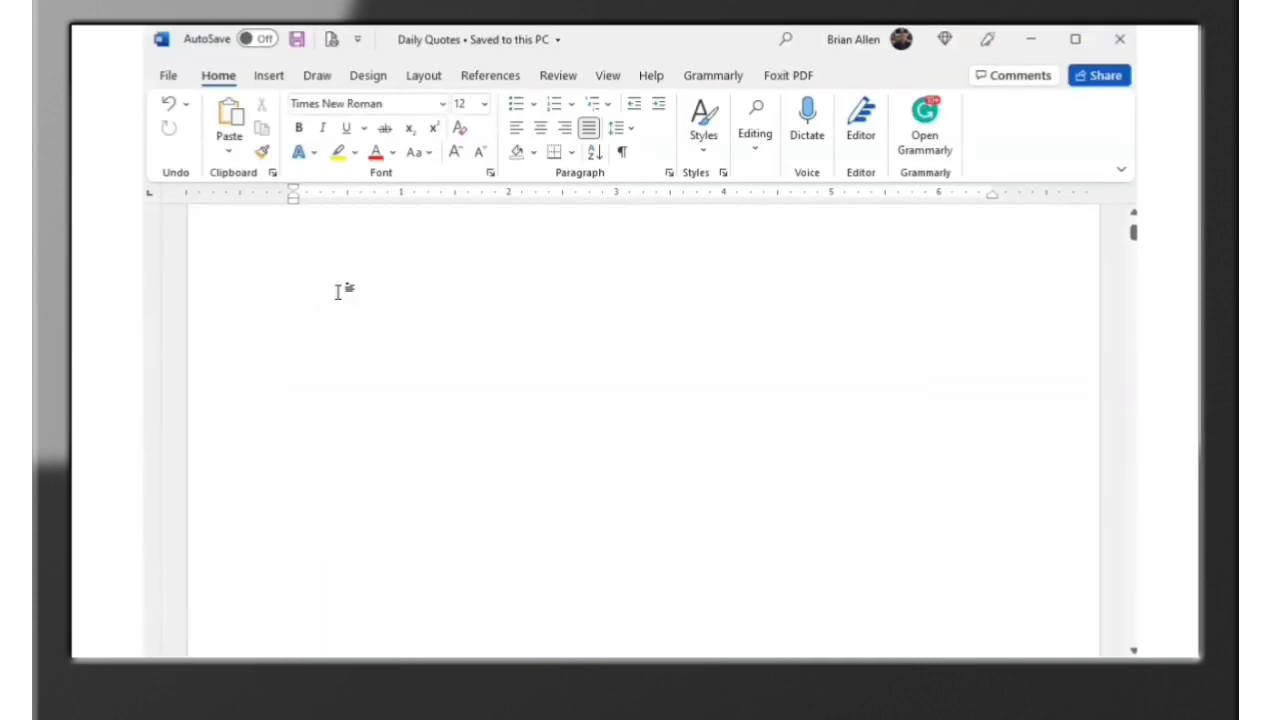
scroll(341, 298, "down", 3)
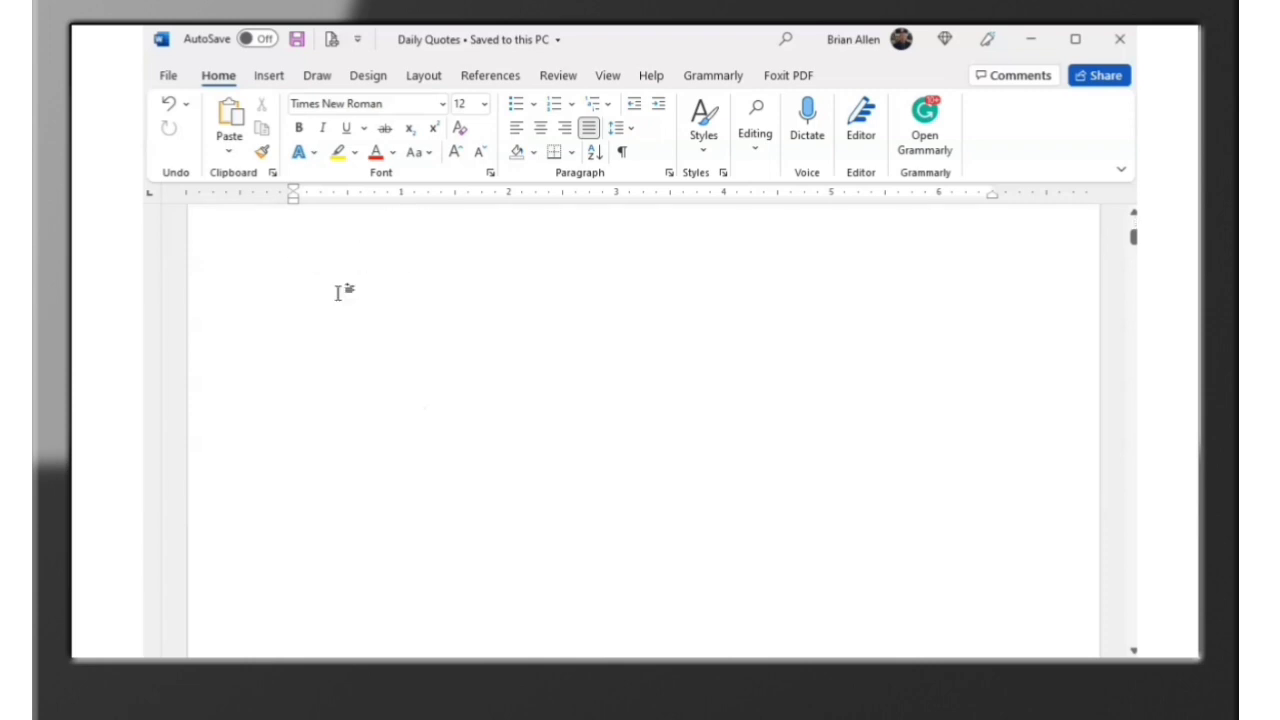